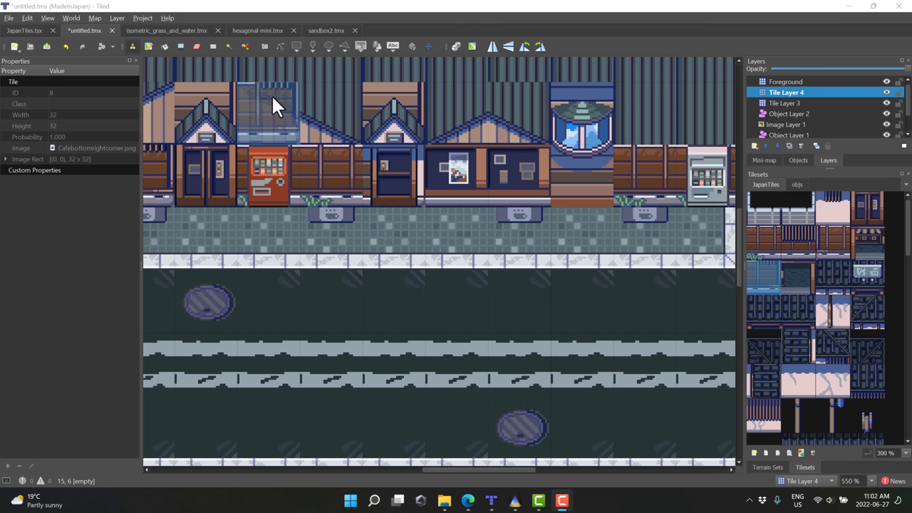
Step: Pan around the street map, glance at the JapanTiles tileset, then return to untitled.tmx
middle_drag(637, 274, 688, 256)
mouse_move(483, 256)
middle_down()
mouse_move(575, 258)
mouse_move(480, 253)
middle_up()
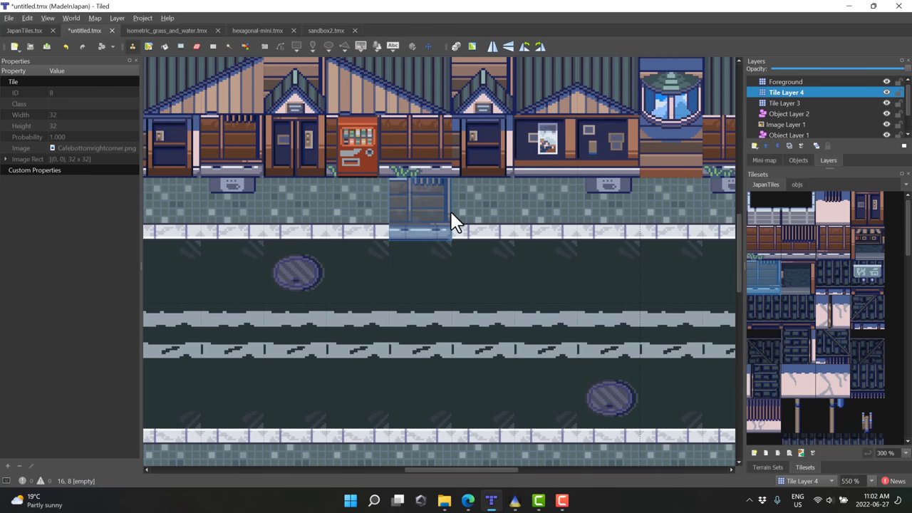
click(23, 29)
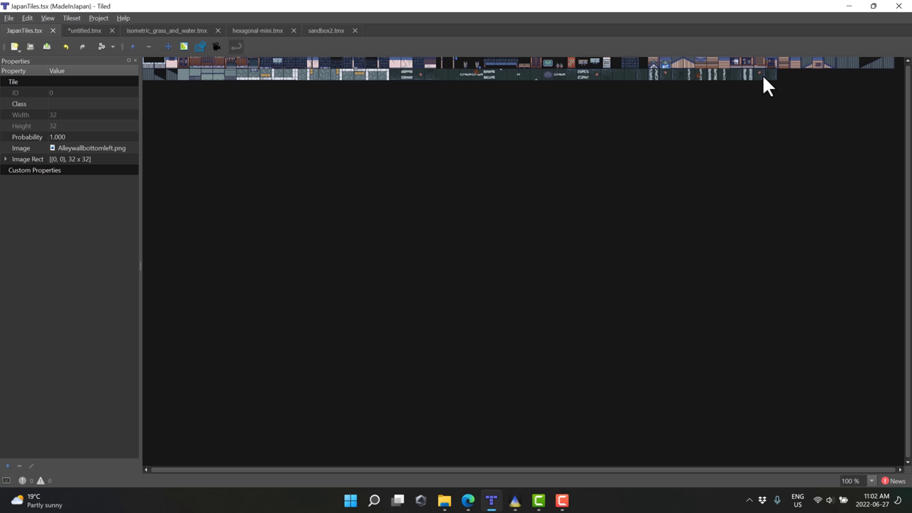
click(80, 30)
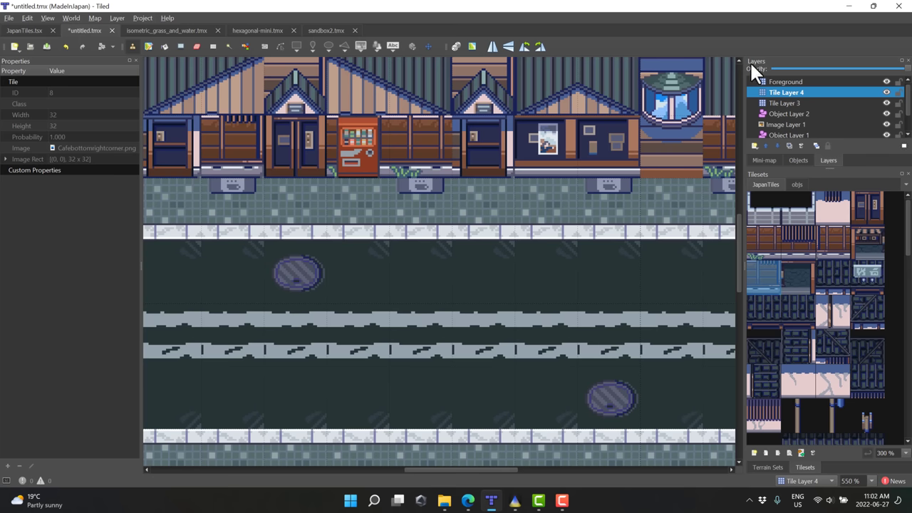
Step: Stamp shopfront tiles: three across the upper lane, one on the lower lane, one on the sidewalk
scroll(793, 102, down, 1)
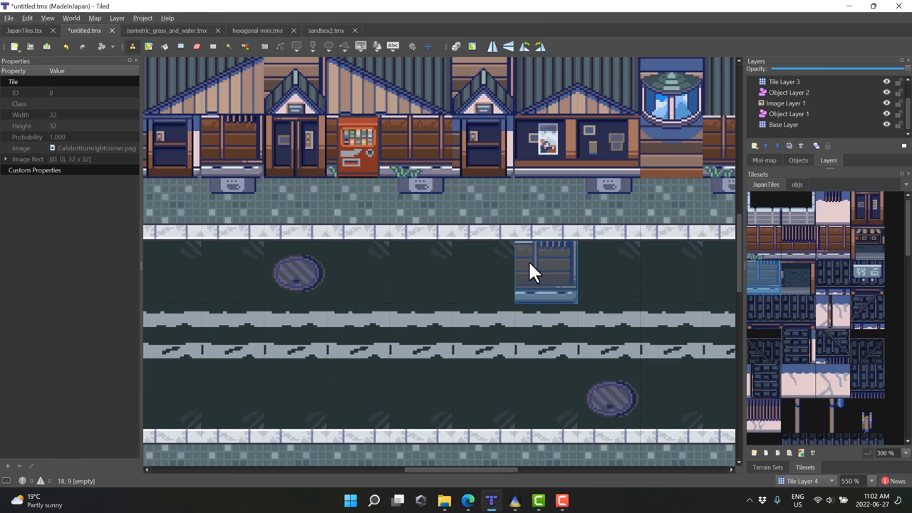
click(536, 260)
click(598, 269)
click(474, 280)
click(490, 385)
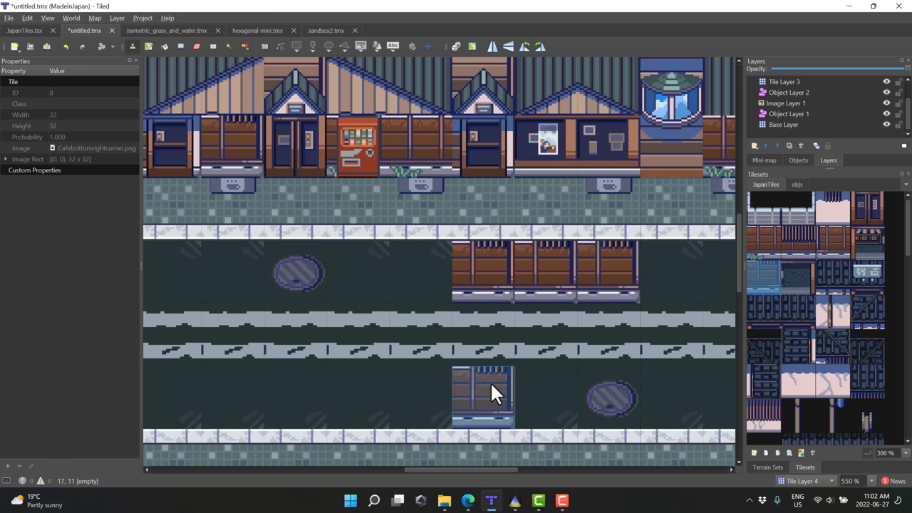
click(519, 177)
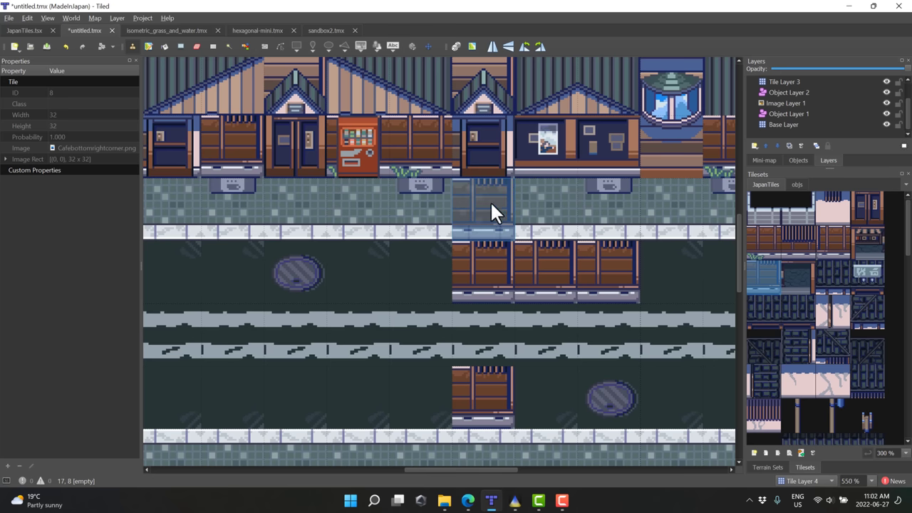
Step: Switch through hexagonal-mini.tmx to the sandbox2 level and pan it into view
click(255, 31)
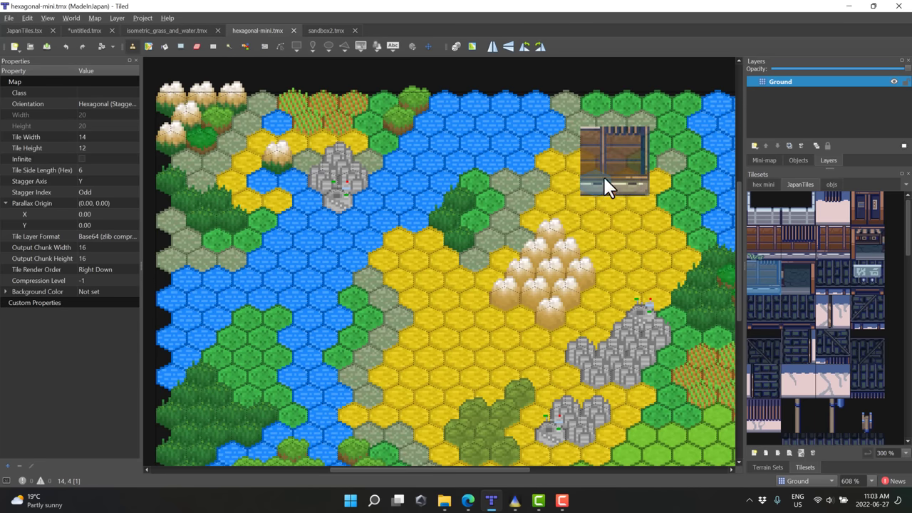
click(335, 28)
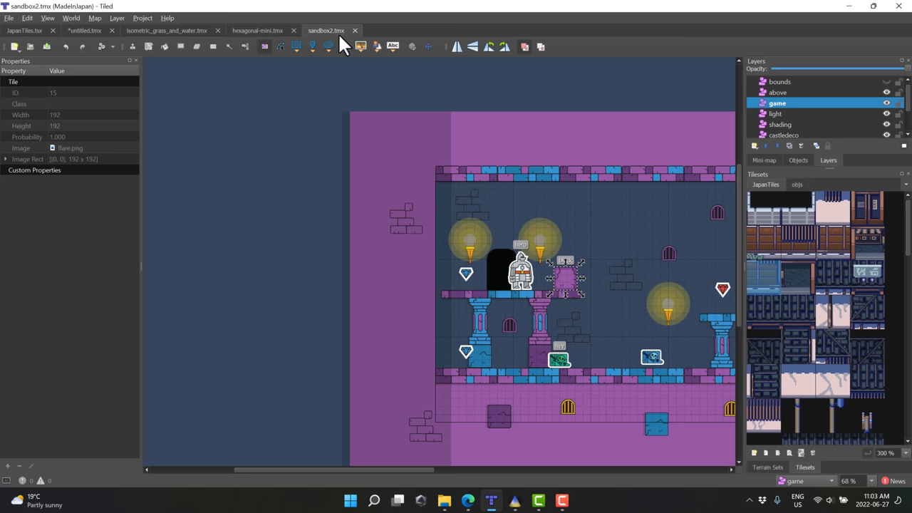
middle_drag(574, 291, 380, 258)
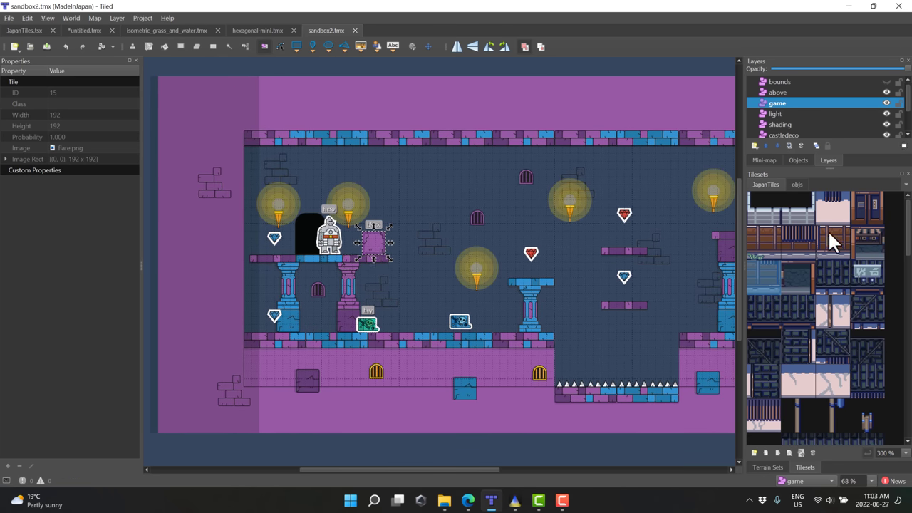
Step: Show the map's Objects list and the objs tileset images
click(799, 161)
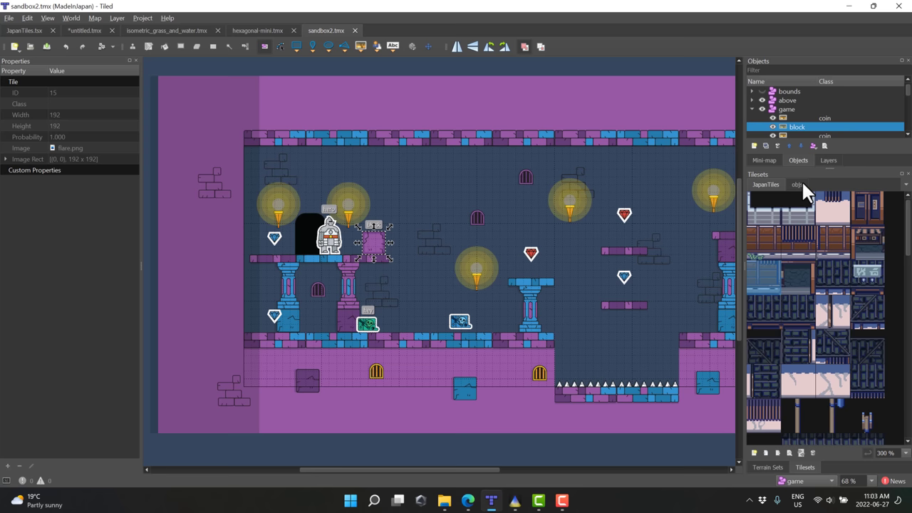
click(798, 182)
scroll(837, 313, down, 5)
scroll(835, 322, down, 8)
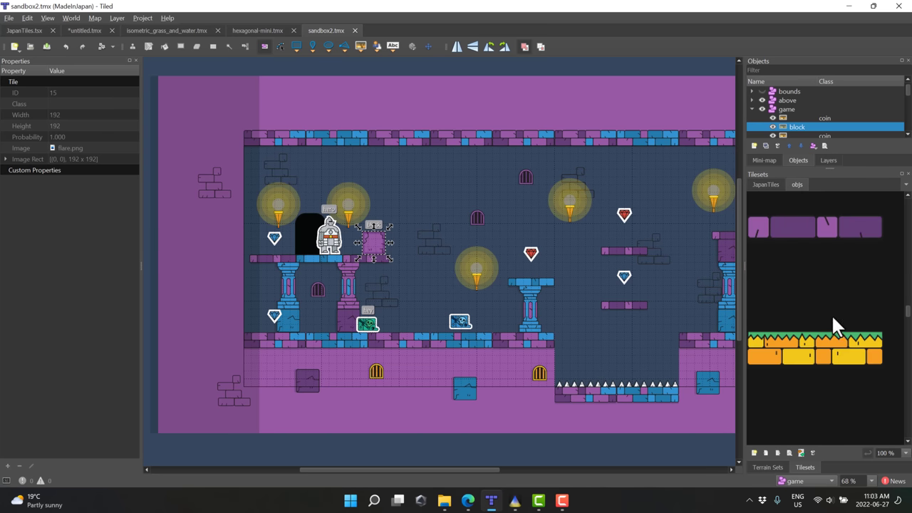
Step: Pick the green platform tile from objs, clear the block selection, and select the torch glow object
click(832, 313)
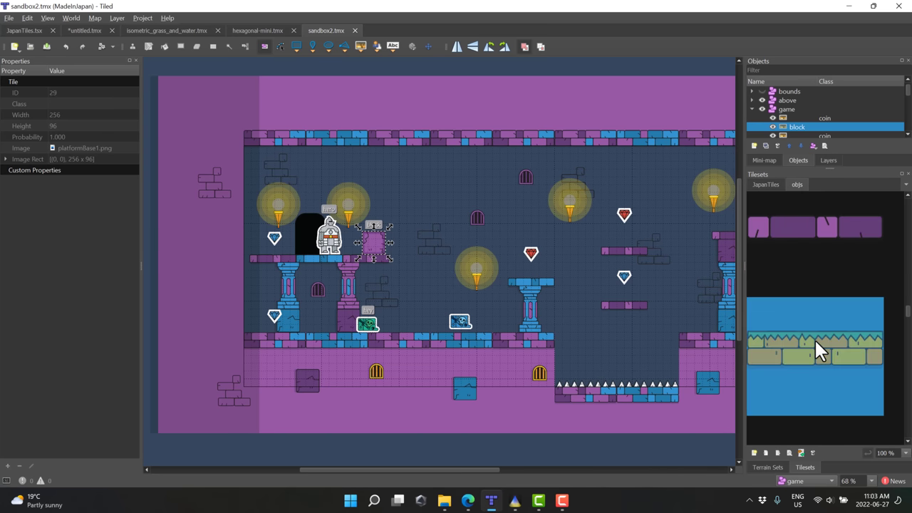
click(432, 189)
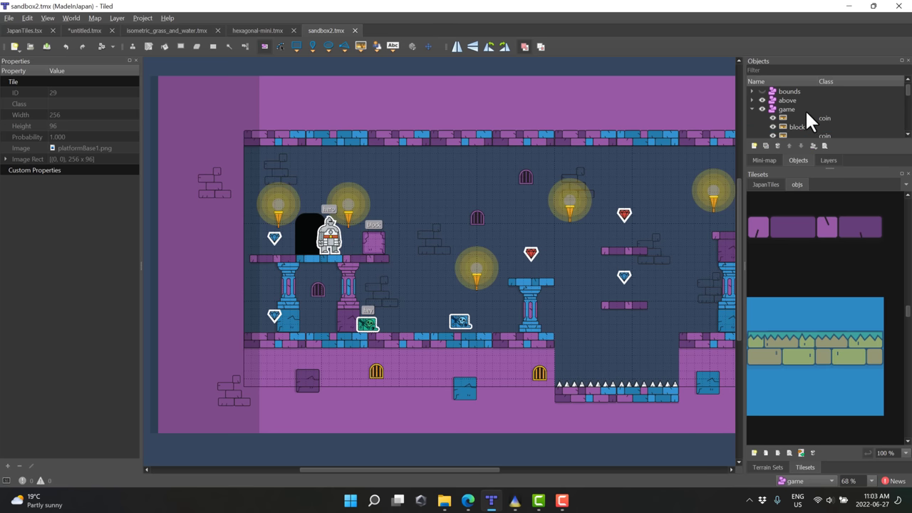
scroll(804, 112, down, 1)
click(478, 273)
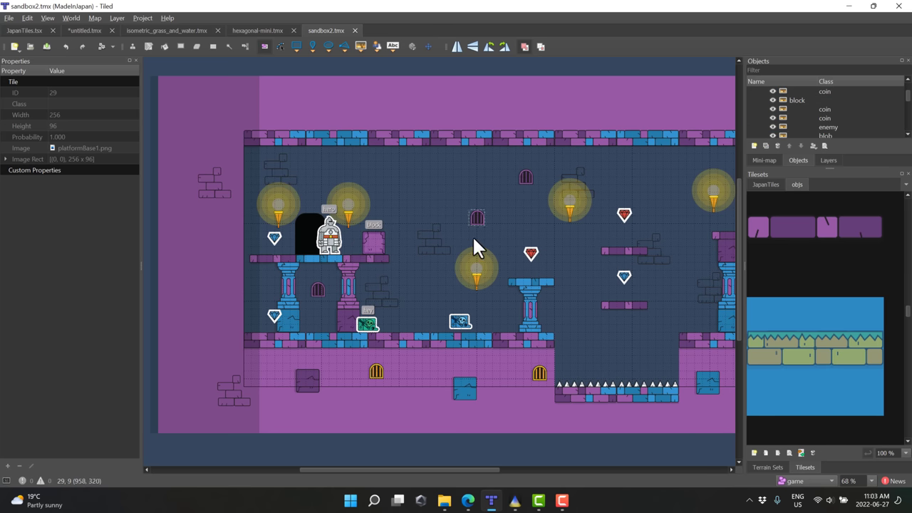
Step: Move the torch glow to X 865.47, Y 622.00, then select the hero object to see its properties
mouse_move(475, 263)
mouse_down()
mouse_move(434, 230)
mouse_move(445, 198)
mouse_move(483, 285)
mouse_move(485, 266)
mouse_up()
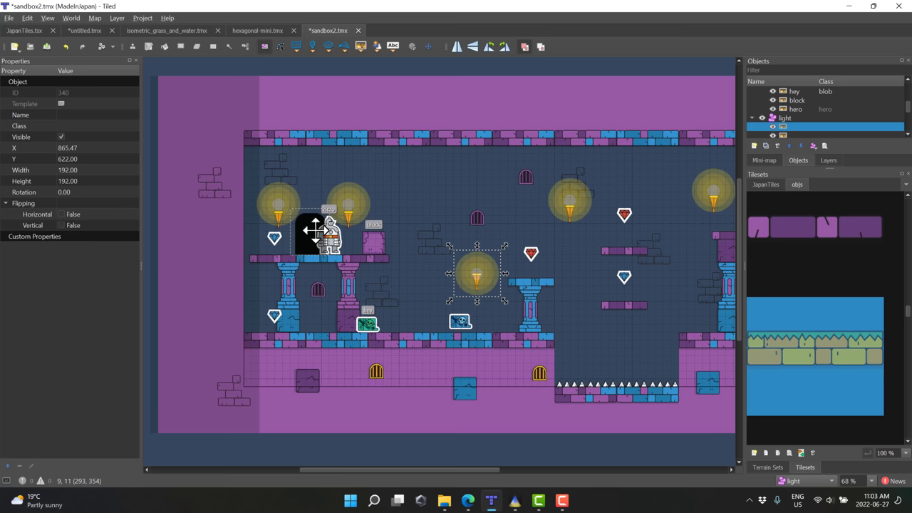
click(330, 235)
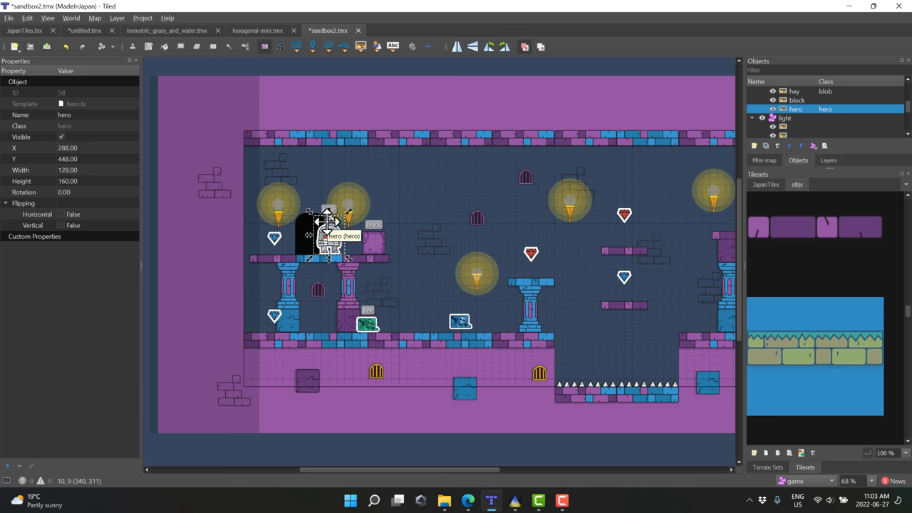
Step: On the isometric grass map, paint Water terrain forming a right pond joined to the central lake
click(175, 30)
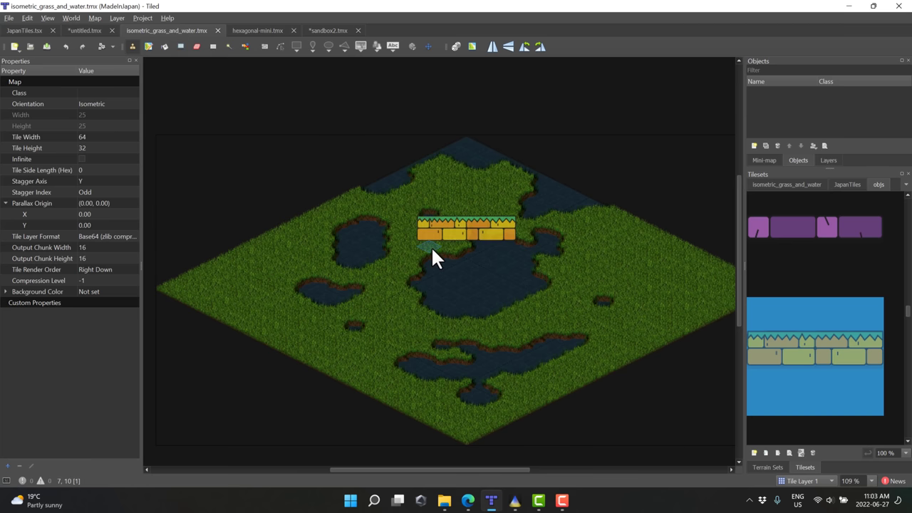
click(777, 186)
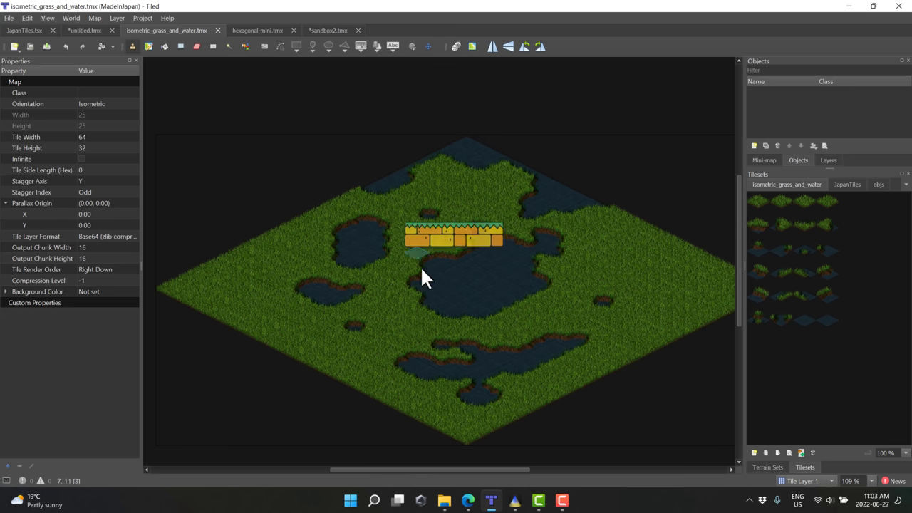
click(768, 468)
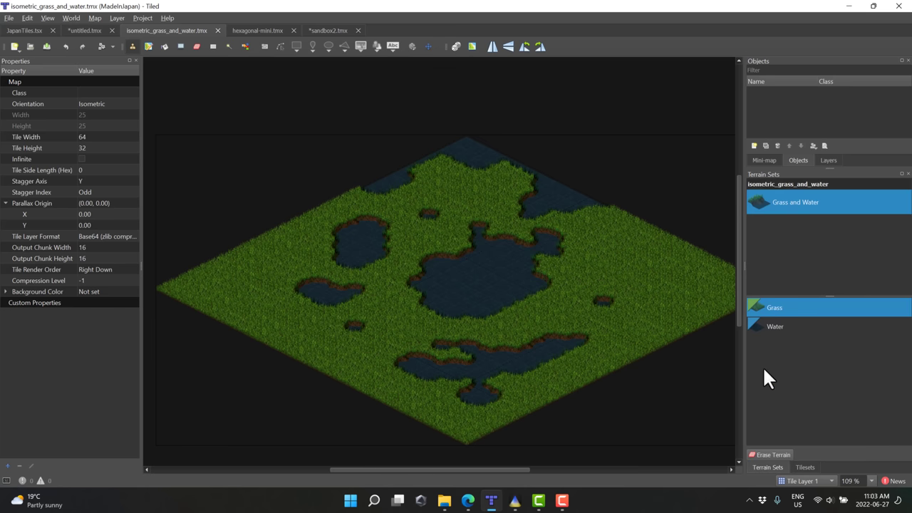
click(764, 328)
click(652, 261)
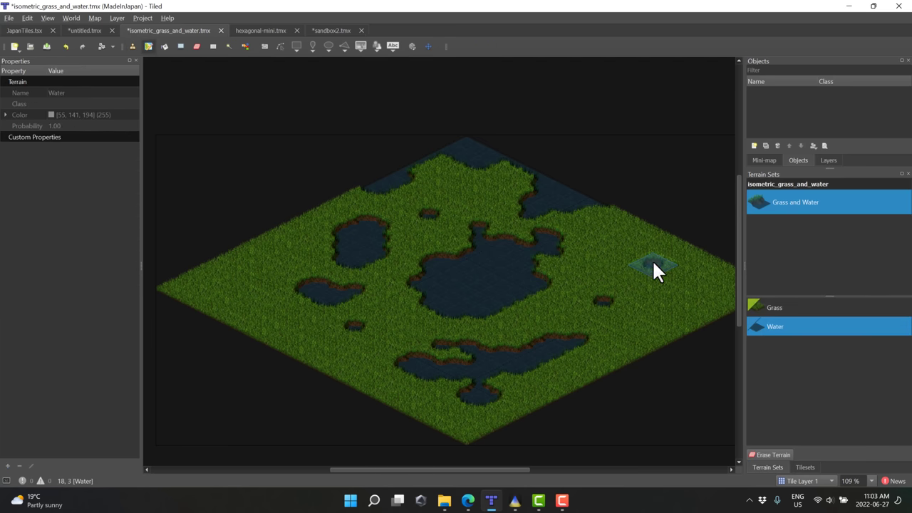
mouse_move(640, 261)
mouse_down()
mouse_move(663, 283)
mouse_move(640, 287)
mouse_up()
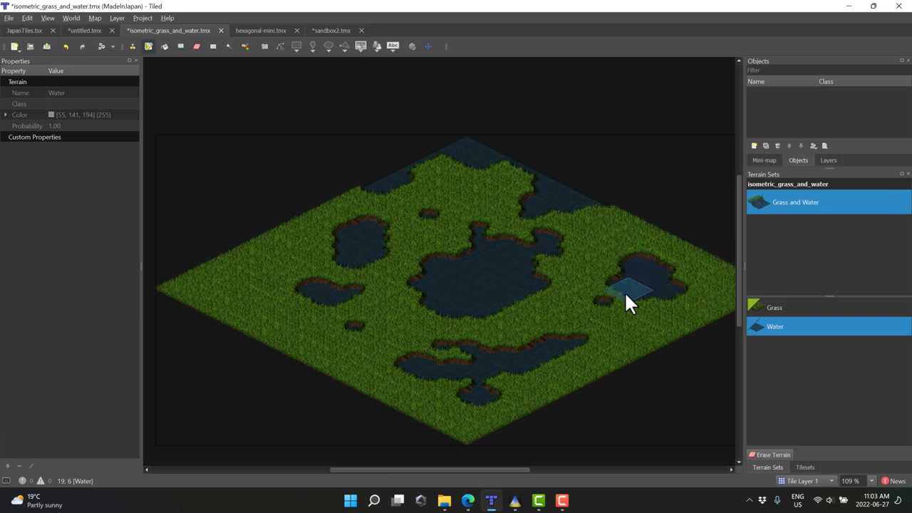
mouse_move(596, 311)
mouse_down()
mouse_move(583, 352)
mouse_move(579, 310)
mouse_move(561, 276)
mouse_move(565, 323)
mouse_move(509, 302)
mouse_move(548, 326)
mouse_move(547, 278)
mouse_move(501, 274)
mouse_move(540, 293)
mouse_move(555, 288)
mouse_move(534, 310)
mouse_up()
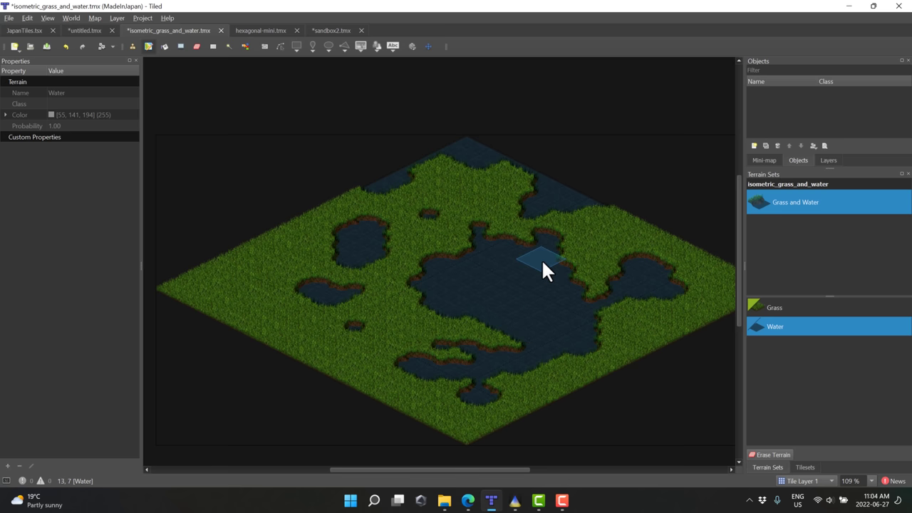
Step: Paint a Grass terrain island inside the central lake, extending it upward
click(778, 308)
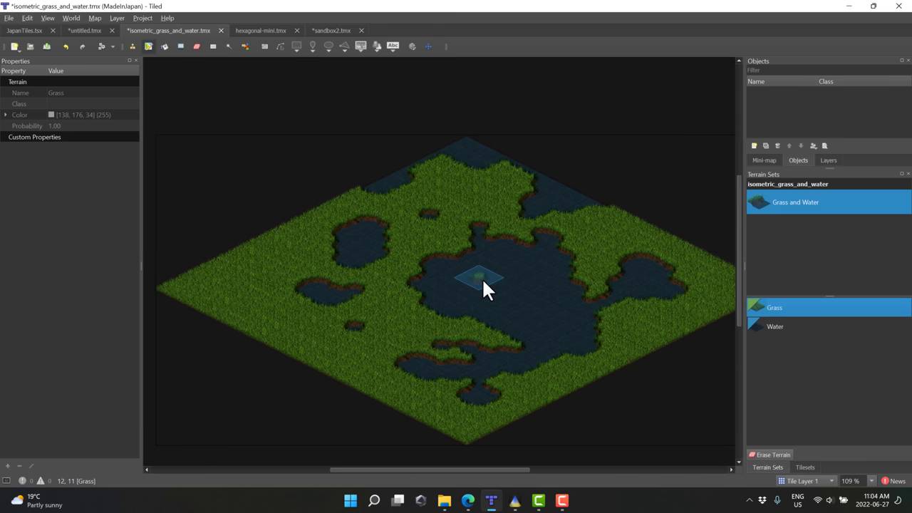
mouse_move(501, 292)
mouse_down()
mouse_move(523, 284)
mouse_move(535, 303)
mouse_move(532, 287)
mouse_up()
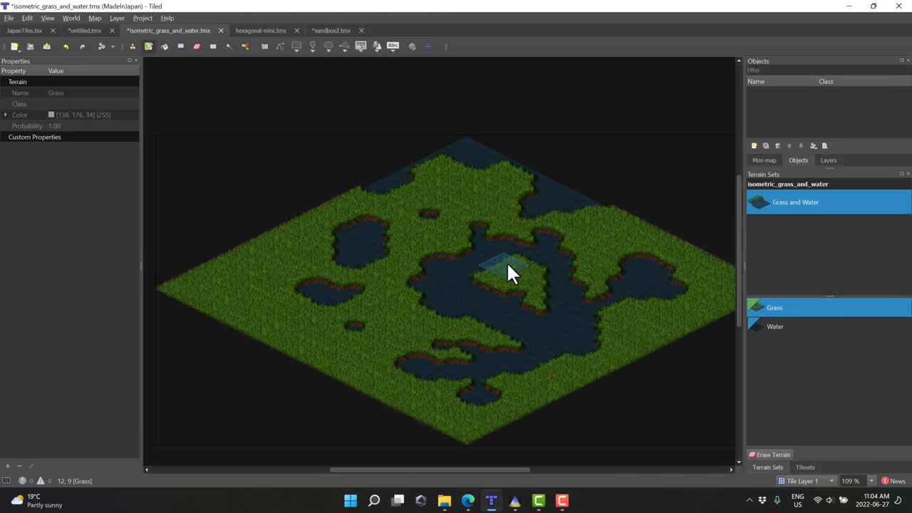
click(508, 266)
Step: Switch to untitled.tmx, view its Mini-map overview, then its Layers list
click(98, 30)
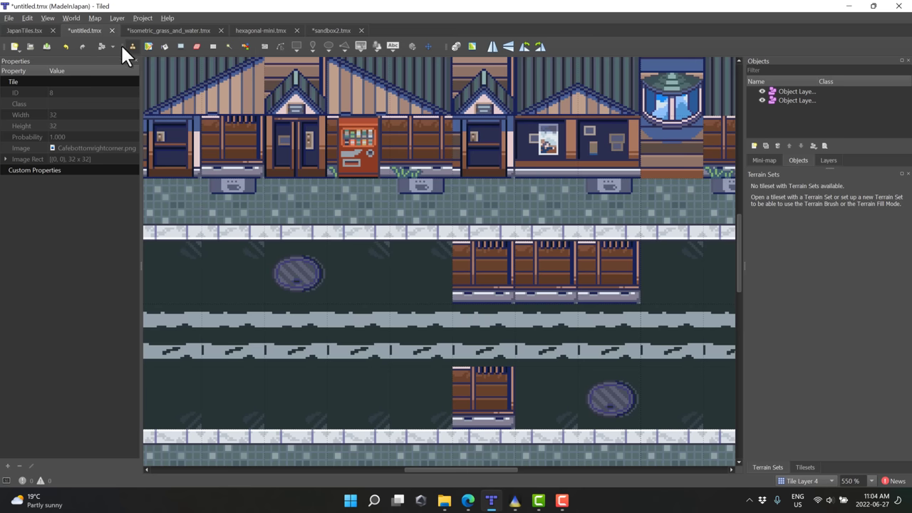
click(772, 160)
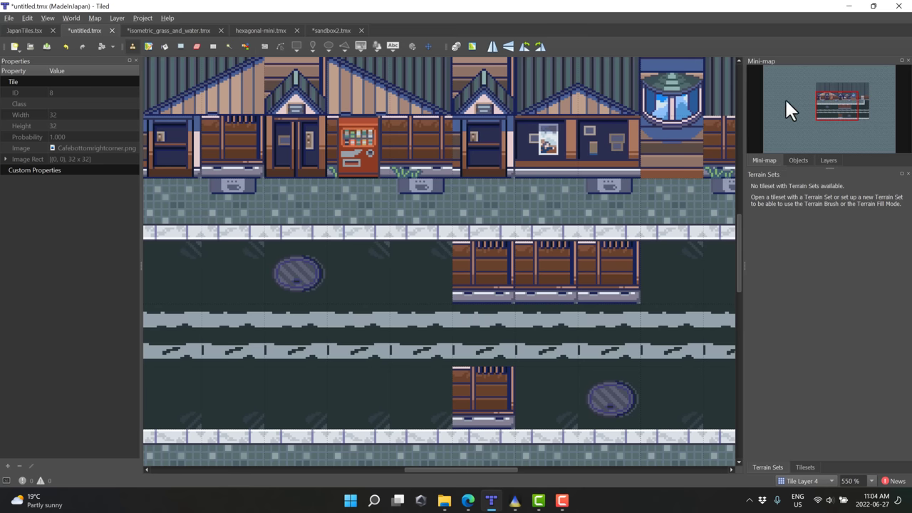
click(826, 161)
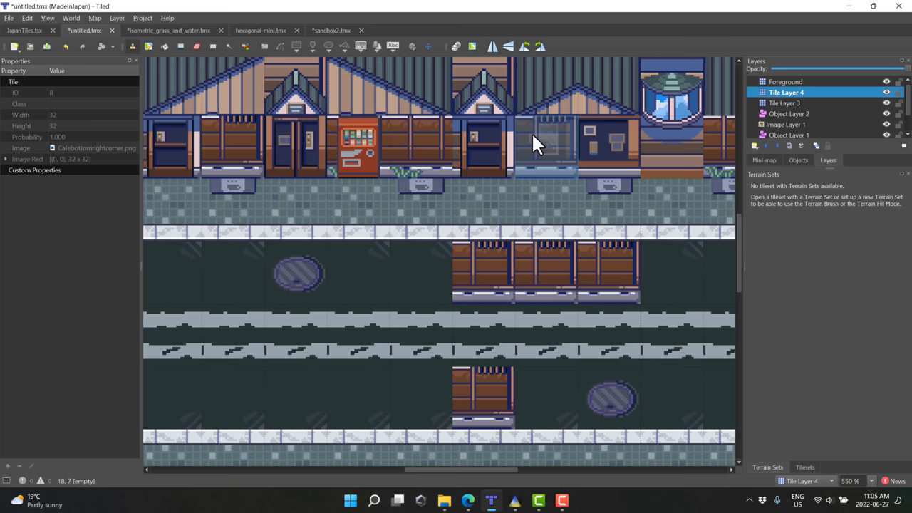
Step: Show the Tiled 1.9 release notes full screen in Edge and highlight the 10-30x speed-up figure
click(476, 501)
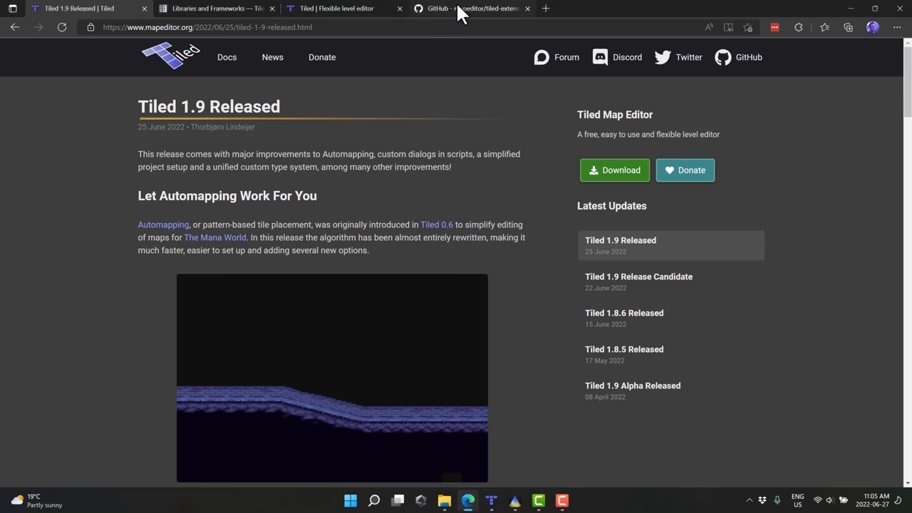
key(F11)
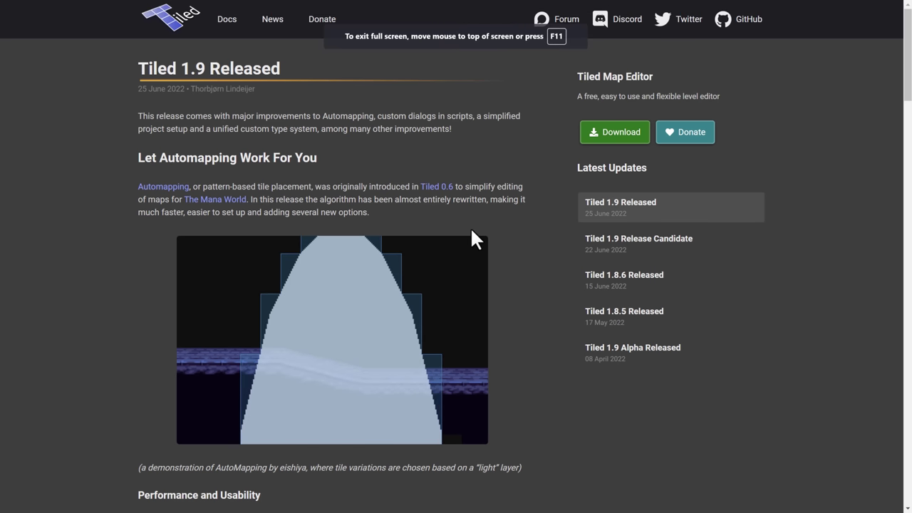
mouse_move(438, 9)
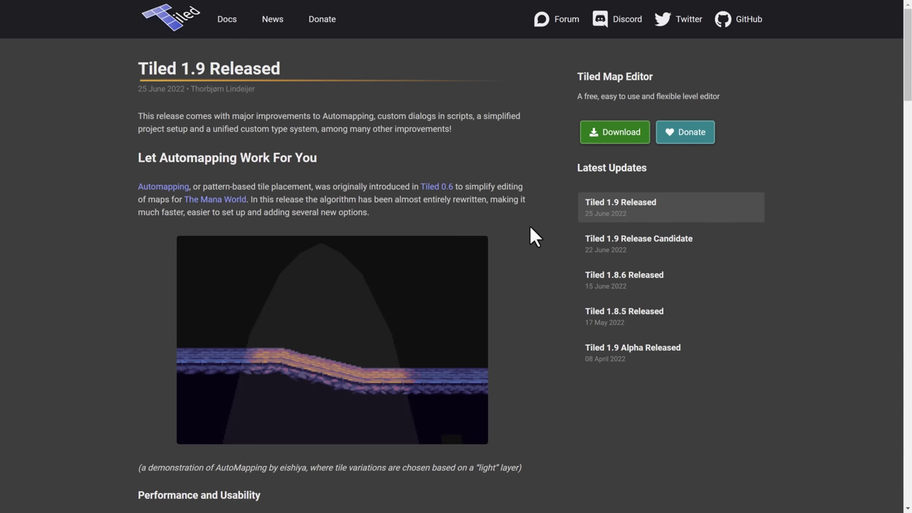
scroll(523, 220, down, 2)
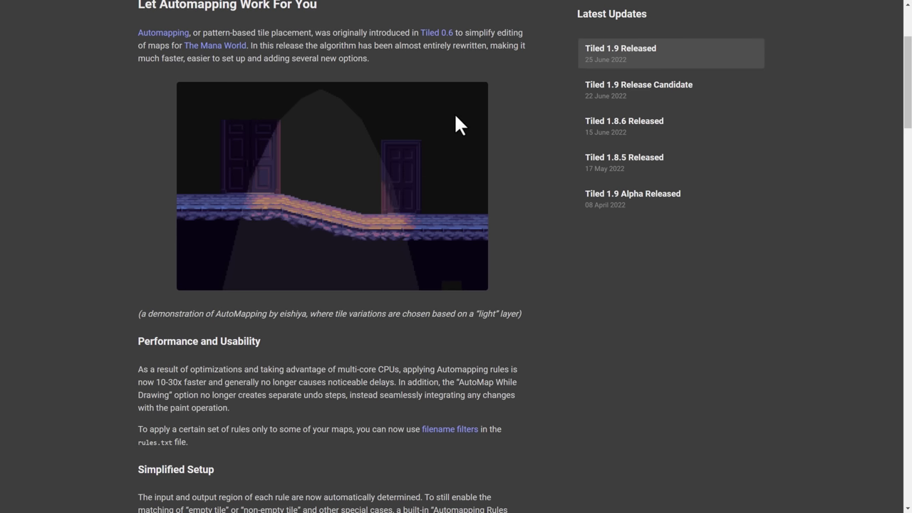
scroll(535, 159, down, 2)
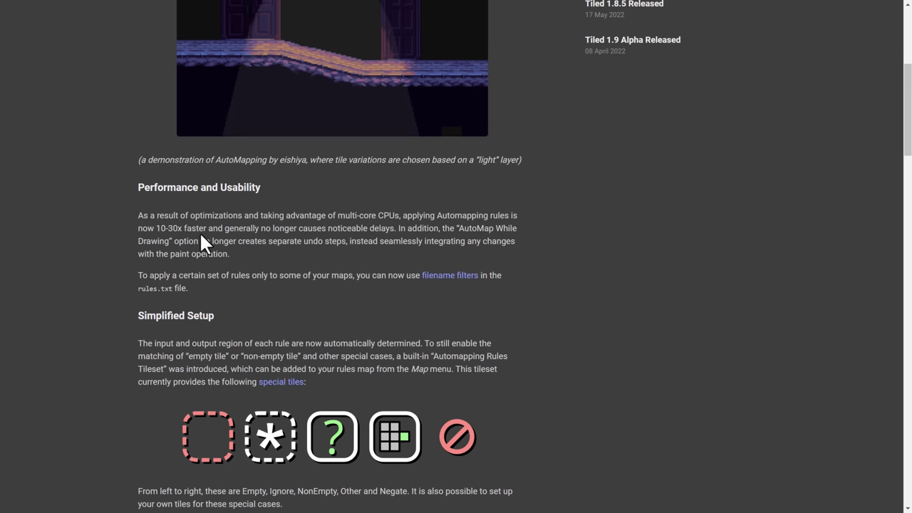
drag(156, 228, 184, 229)
click(217, 226)
Step: Scroll back and forth through the Automapping improvements section of the release notes
scroll(382, 229, up, 1)
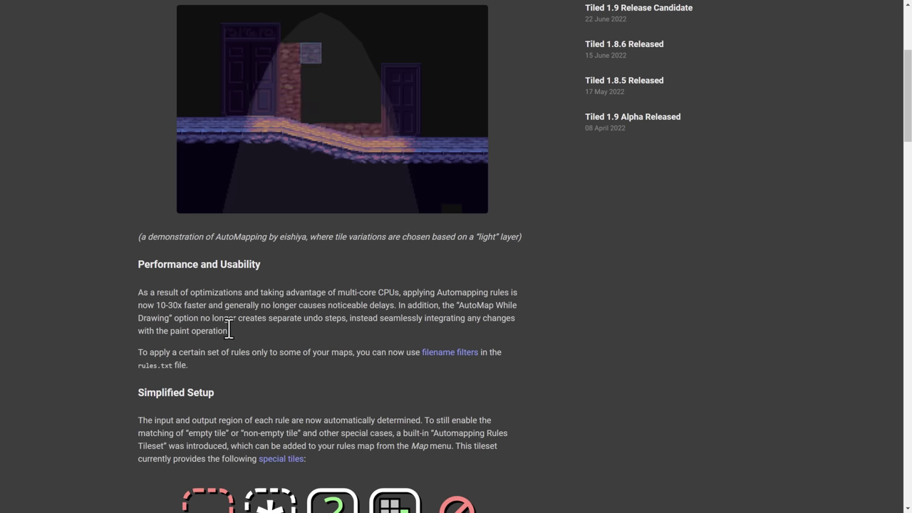
scroll(228, 329, up, 1)
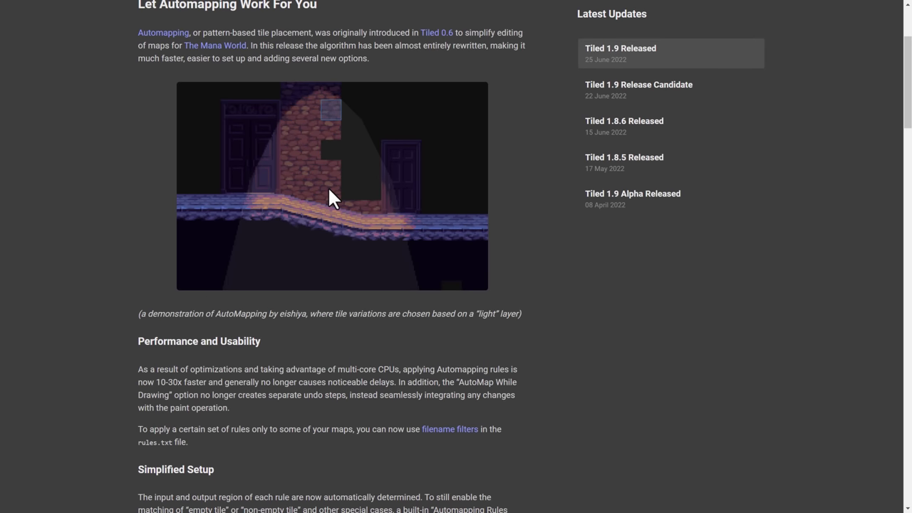
scroll(328, 186, up, 1)
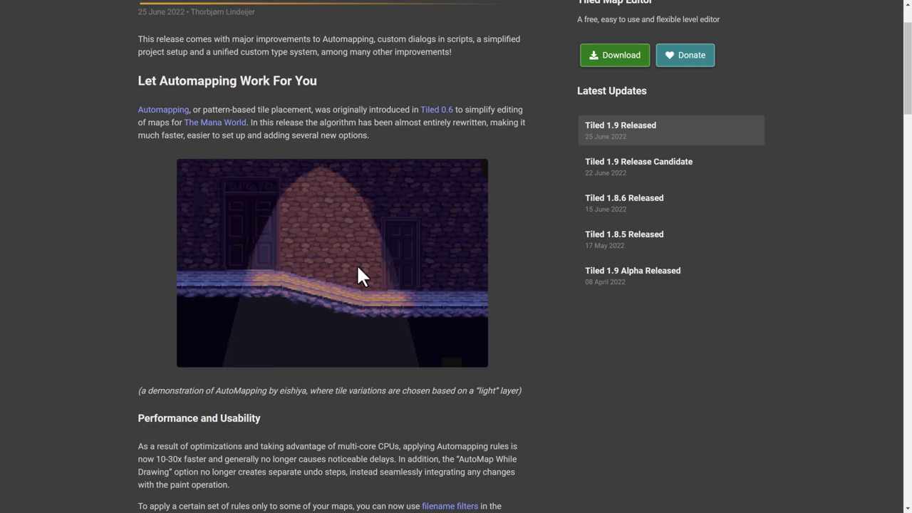
scroll(359, 271, down, 5)
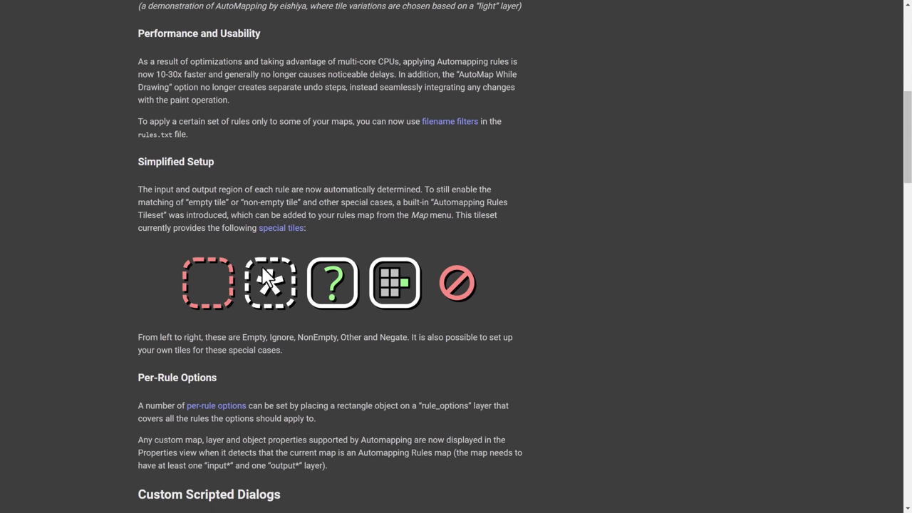
scroll(261, 276, down, 2)
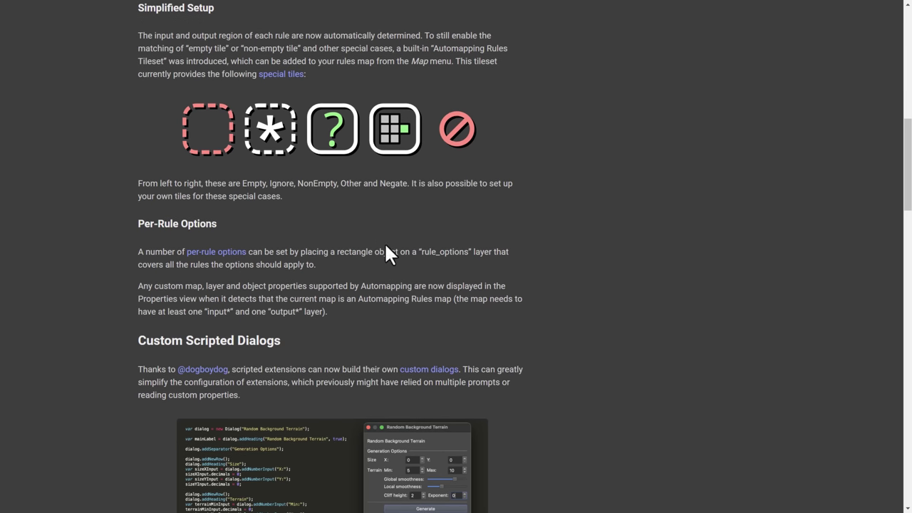
scroll(391, 253, down, 2)
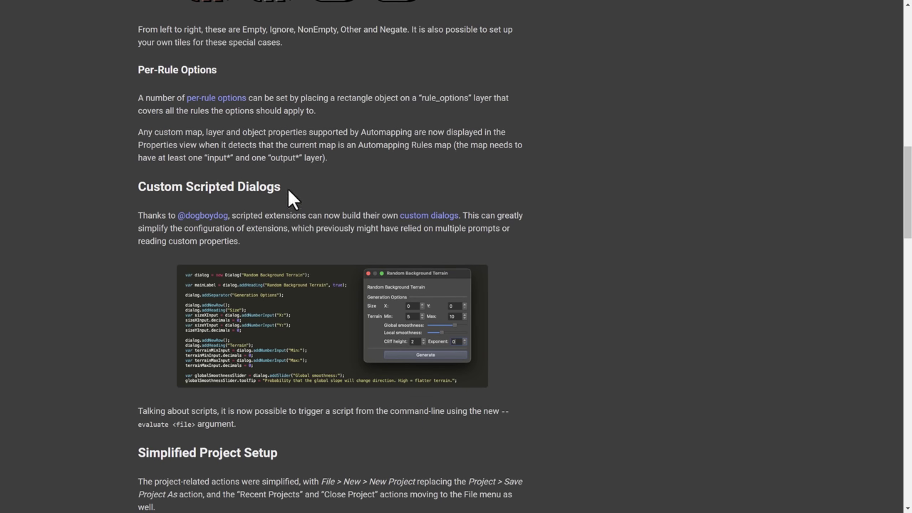
scroll(288, 187, down, 1)
scroll(288, 186, up, 5)
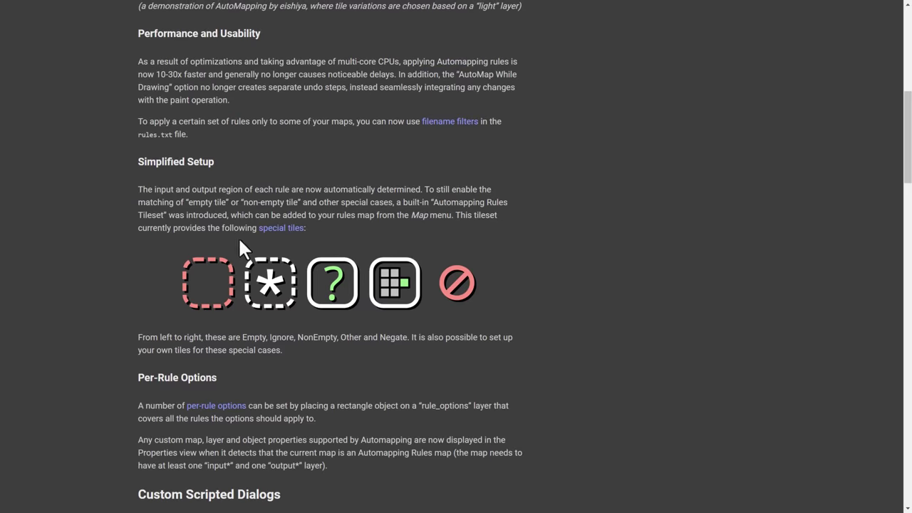
scroll(302, 184, up, 4)
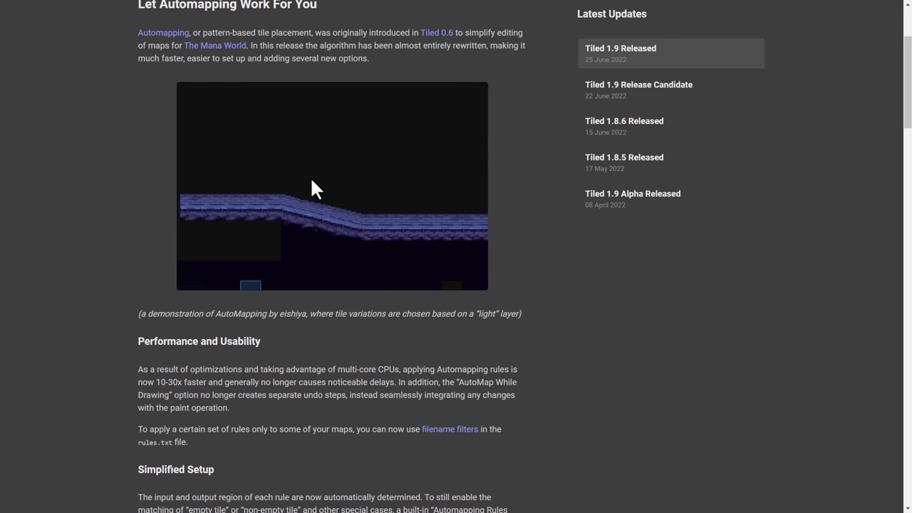
scroll(312, 182, down, 4)
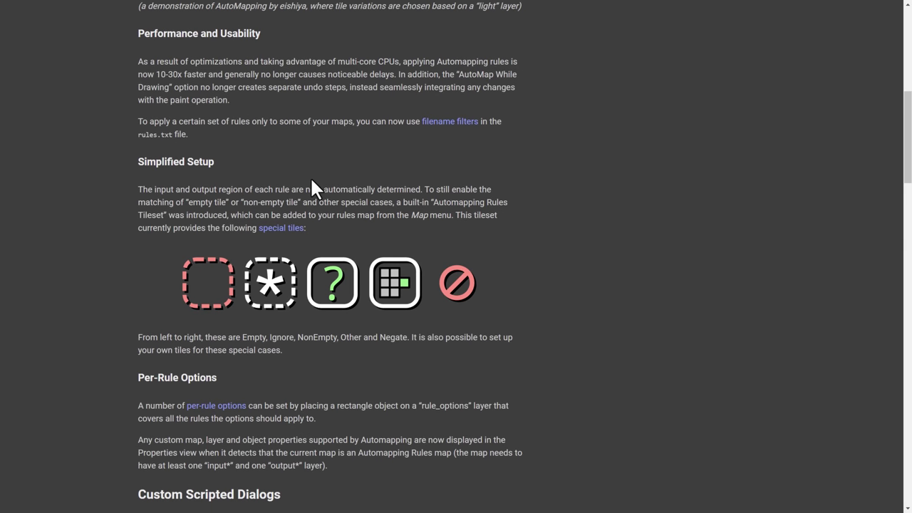
scroll(318, 185, down, 1)
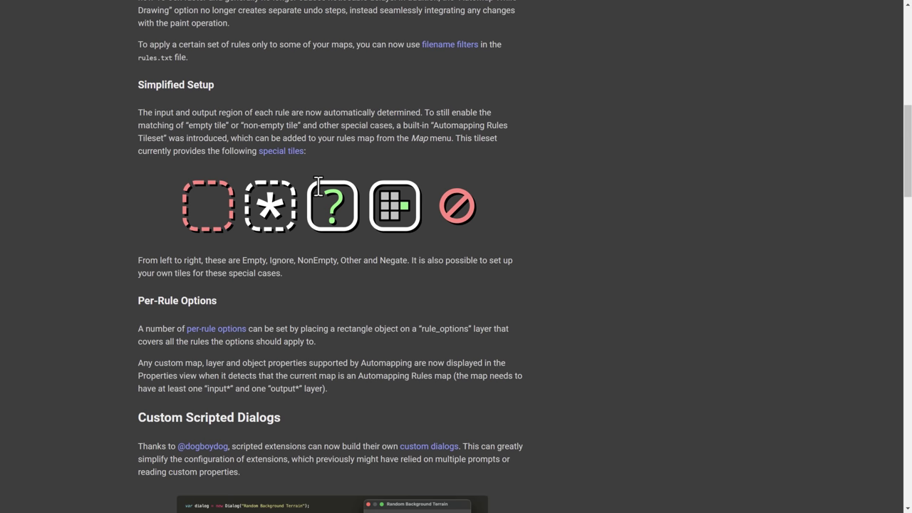
scroll(316, 187, down, 2)
Step: Scroll down through the rest of the Tiled 1.9 post, then back up toward its Automapping opening
scroll(318, 189, down, 3)
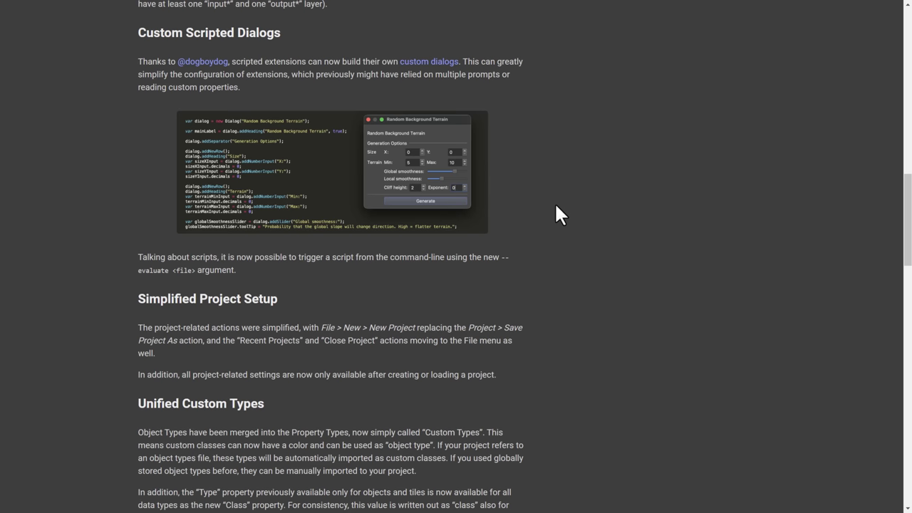
scroll(555, 214, down, 3)
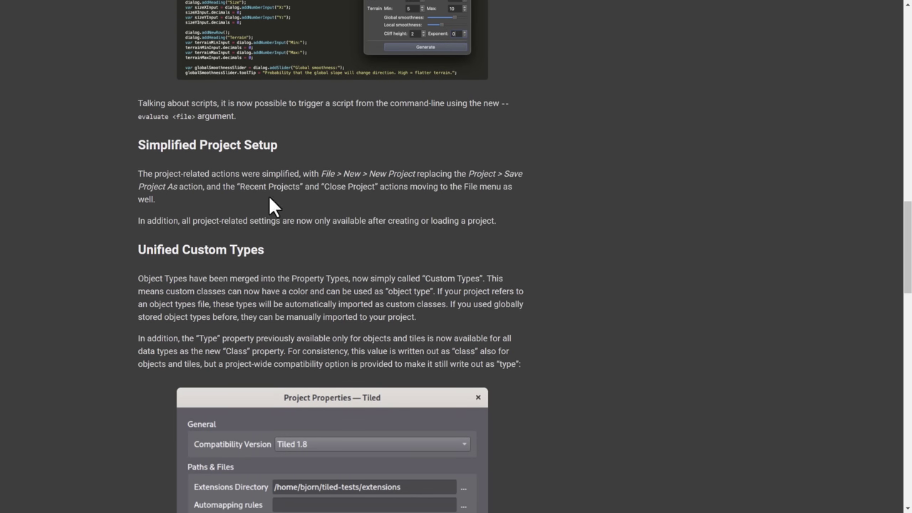
scroll(329, 185, down, 3)
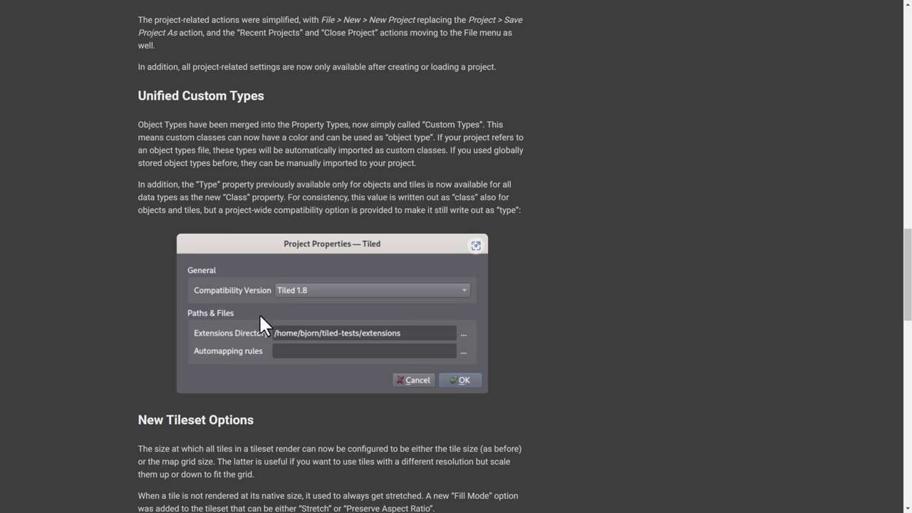
scroll(377, 293, down, 3)
scroll(223, 191, down, 1)
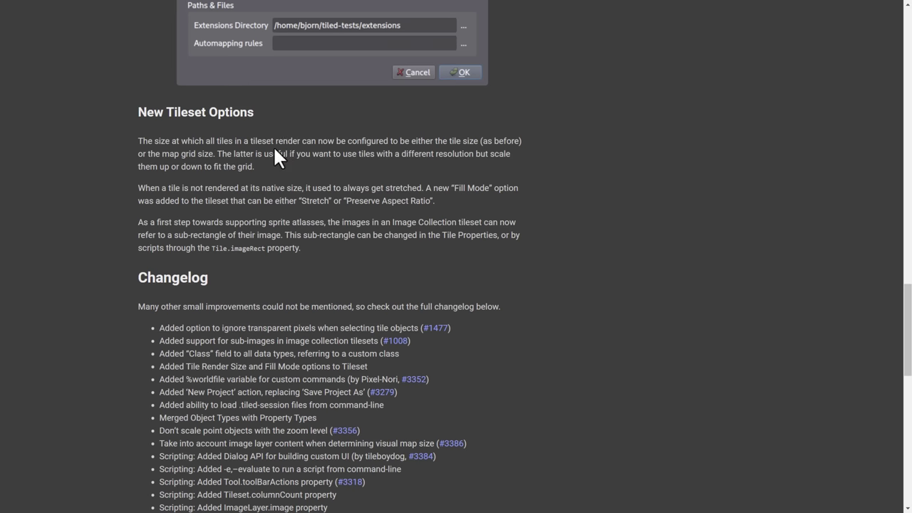
scroll(275, 150, down, 1)
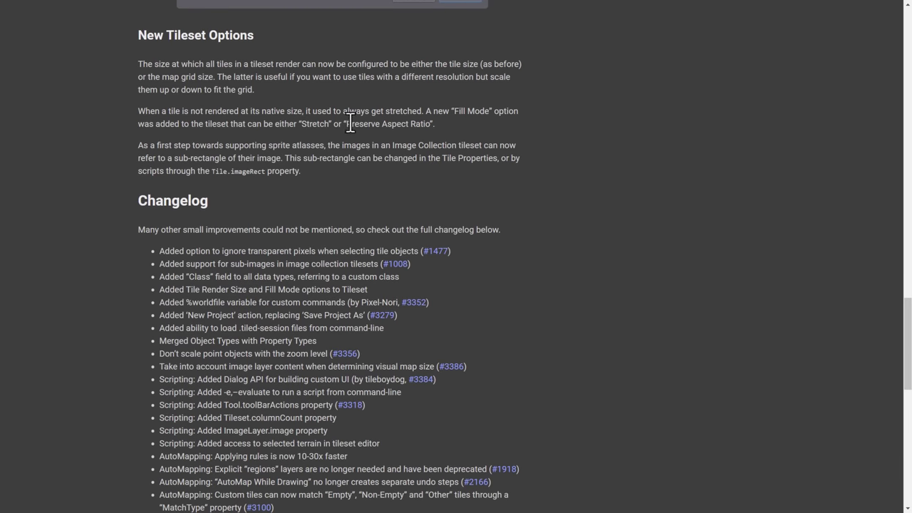
scroll(358, 129, down, 2)
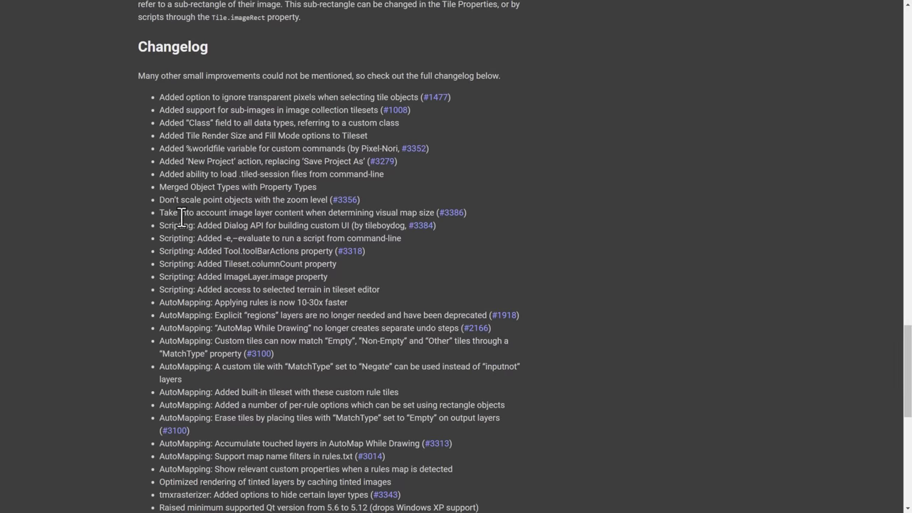
scroll(240, 201, down, 5)
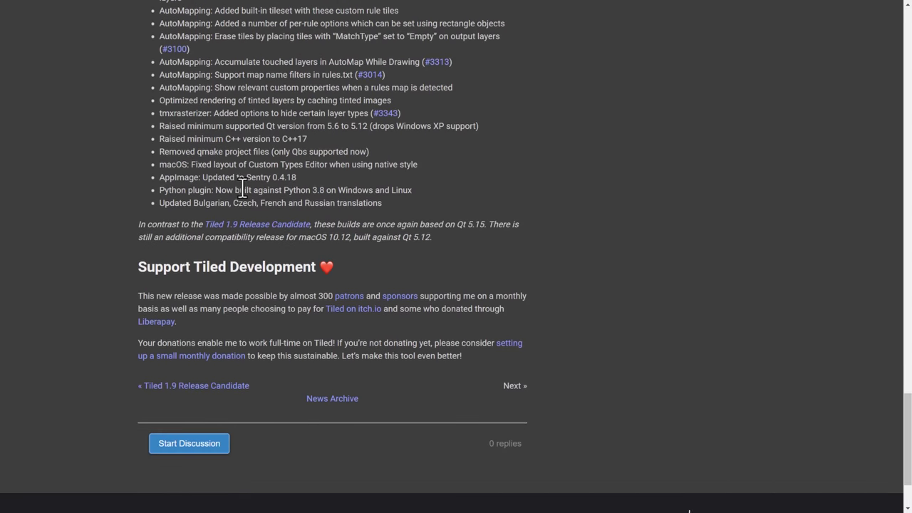
scroll(242, 189, up, 15)
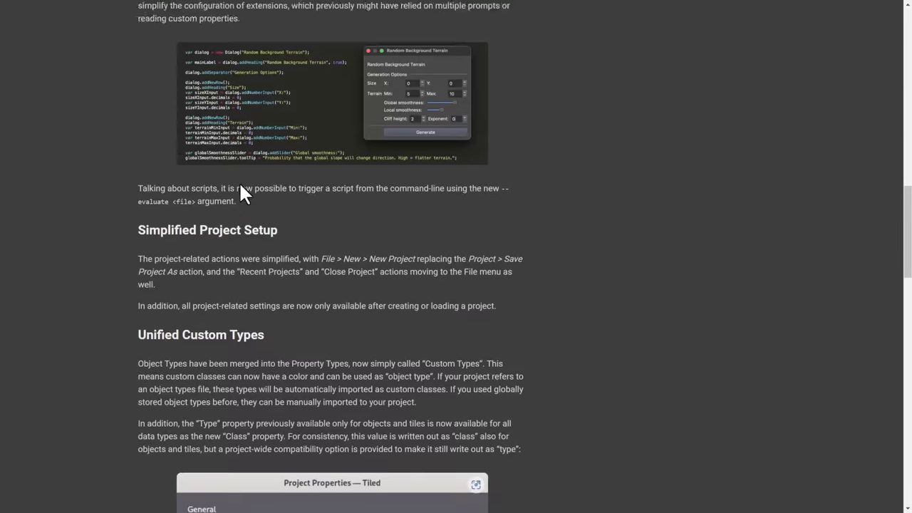
scroll(240, 189, up, 10)
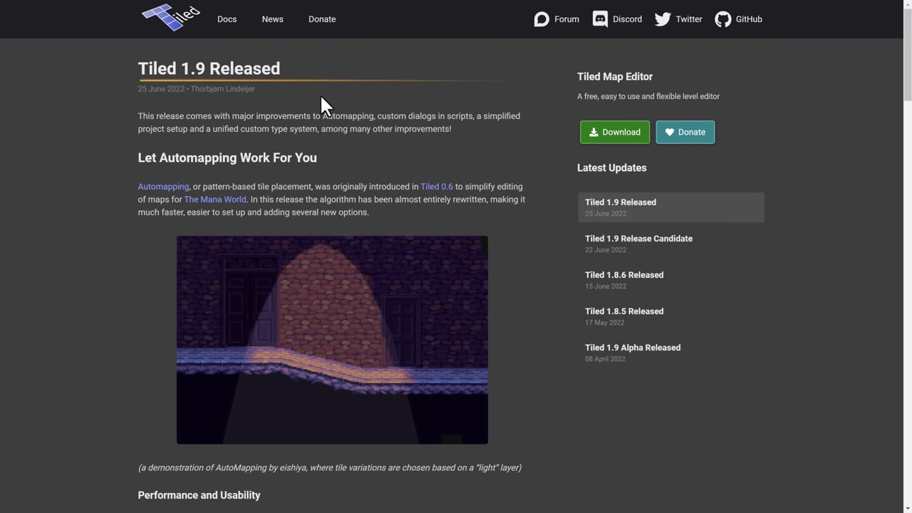
Step: Follow the Automapping link to the manual page and skim it down, back to the top, and down again
click(169, 188)
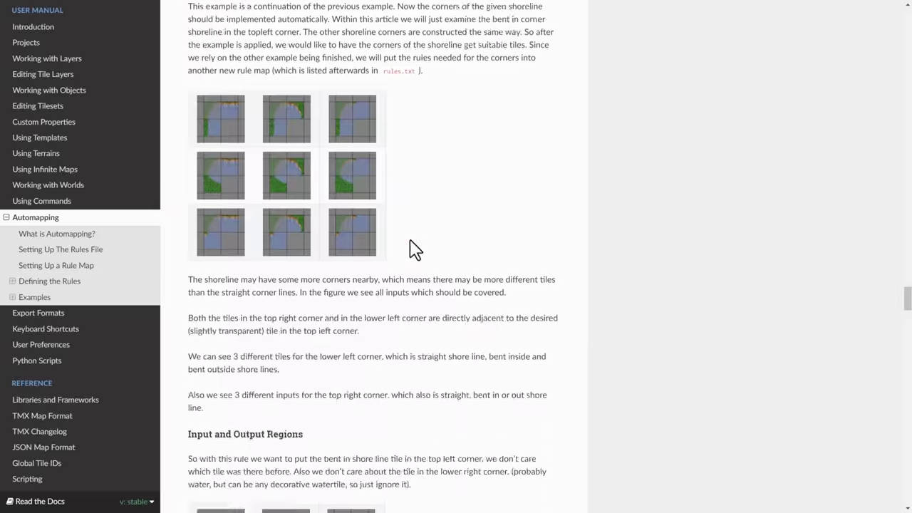
scroll(413, 245, down, 20)
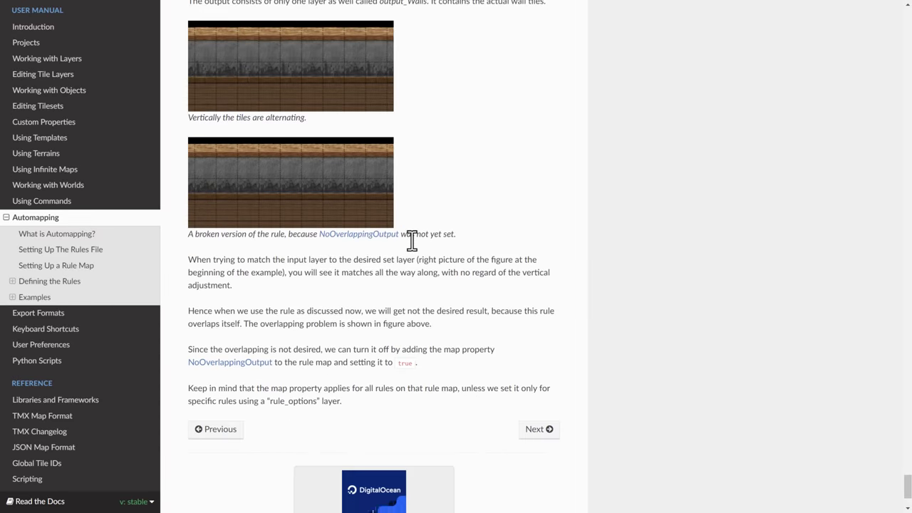
scroll(413, 246, up, 20)
scroll(413, 246, up, 20)
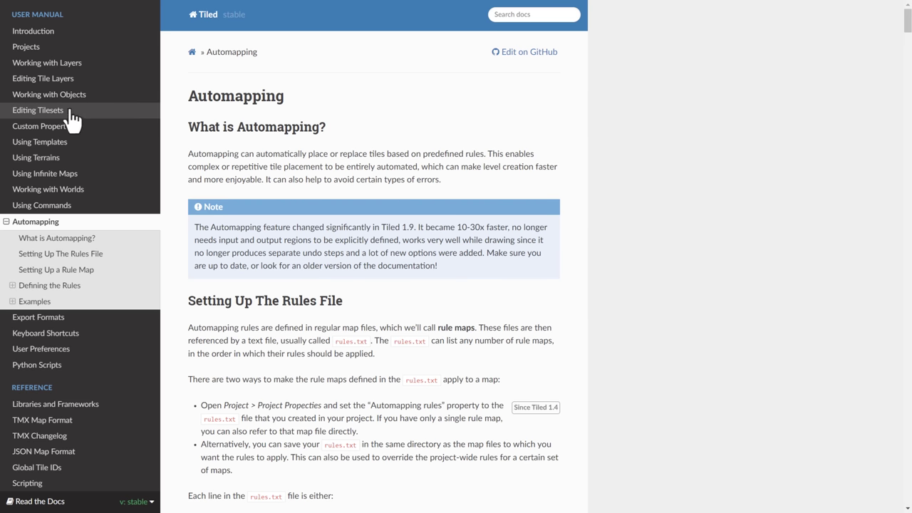
scroll(105, 299, down, 1)
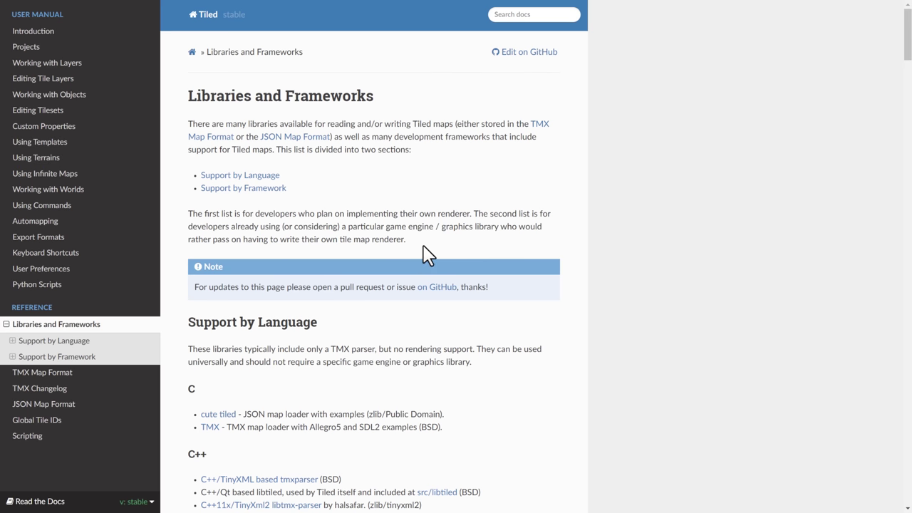
scroll(427, 254, down, 4)
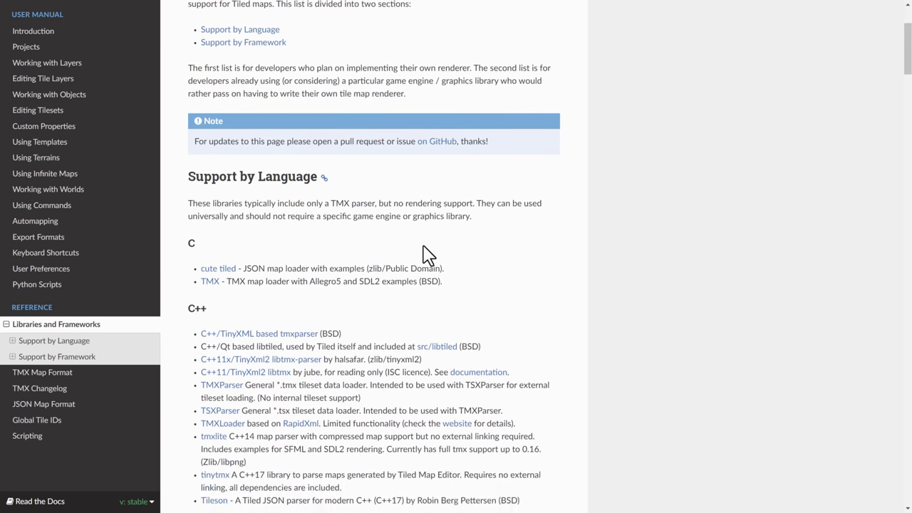
scroll(427, 255, up, 4)
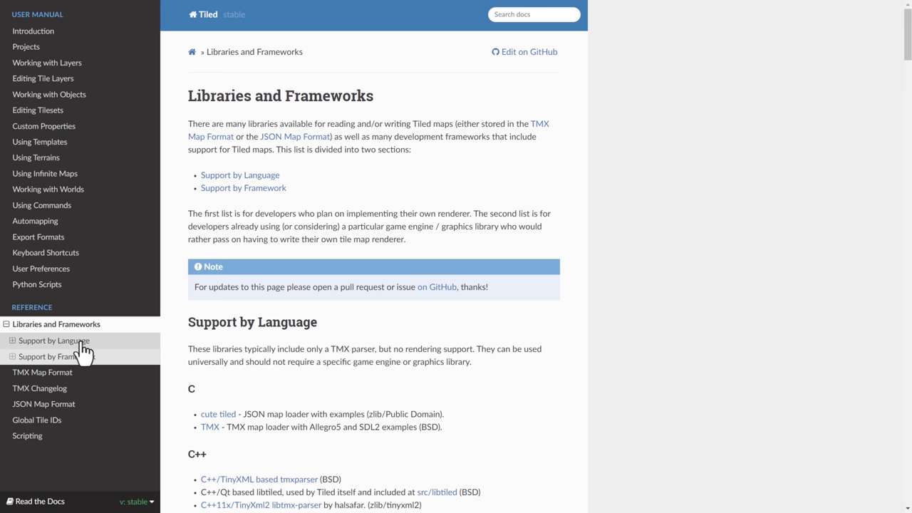
scroll(491, 285, down, 2)
scroll(492, 285, down, 2)
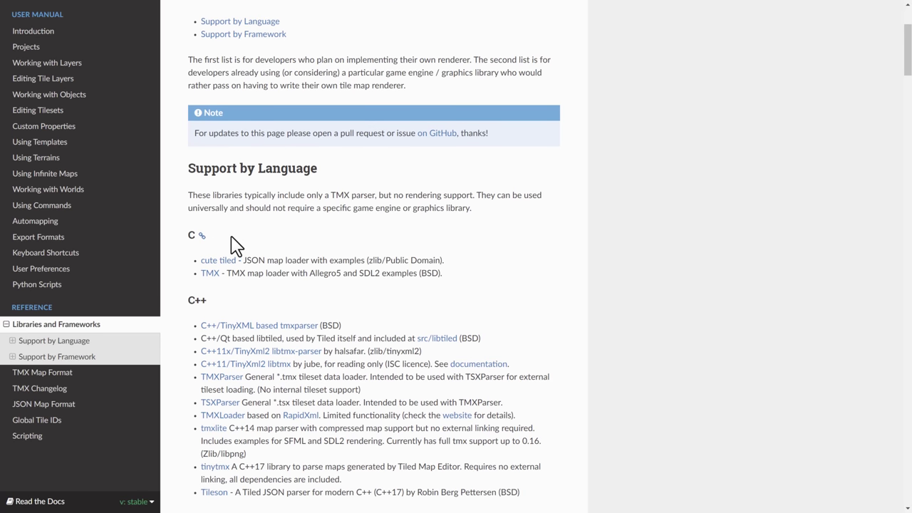
scroll(263, 265, down, 2)
scroll(264, 265, down, 2)
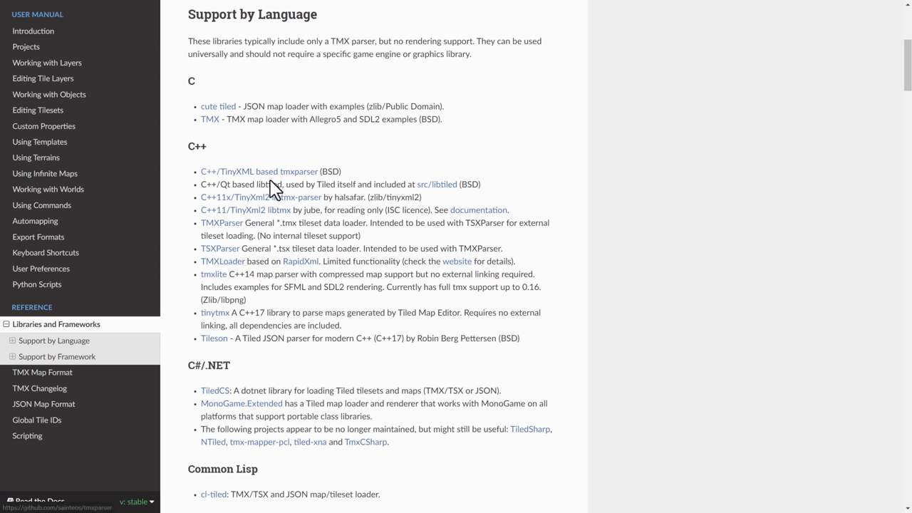
scroll(320, 187, down, 2)
scroll(285, 220, down, 2)
scroll(285, 224, down, 2)
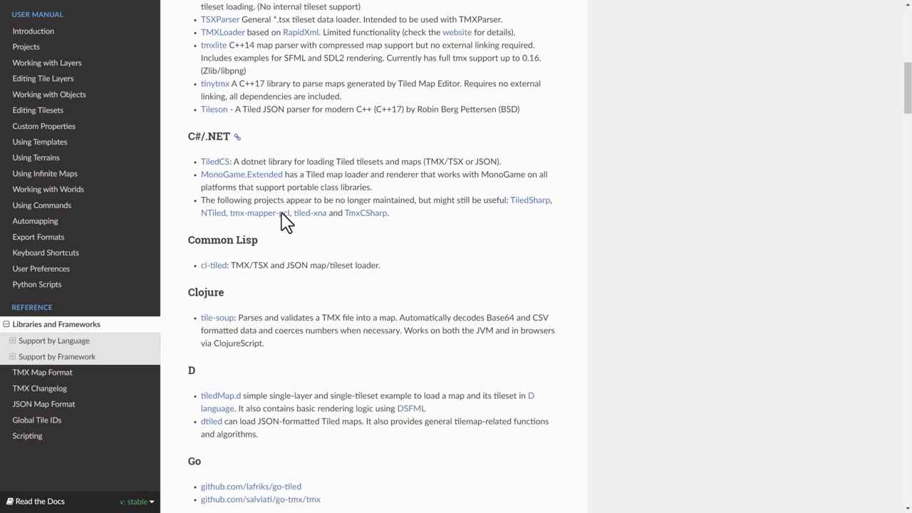
scroll(230, 190, down, 2)
scroll(226, 177, down, 2)
scroll(277, 171, down, 2)
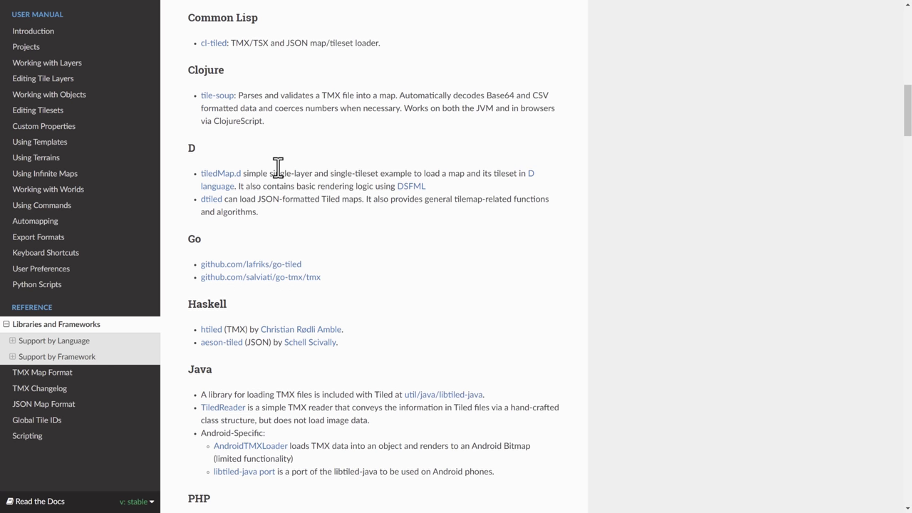
scroll(236, 175, down, 2)
scroll(236, 175, down, 2)
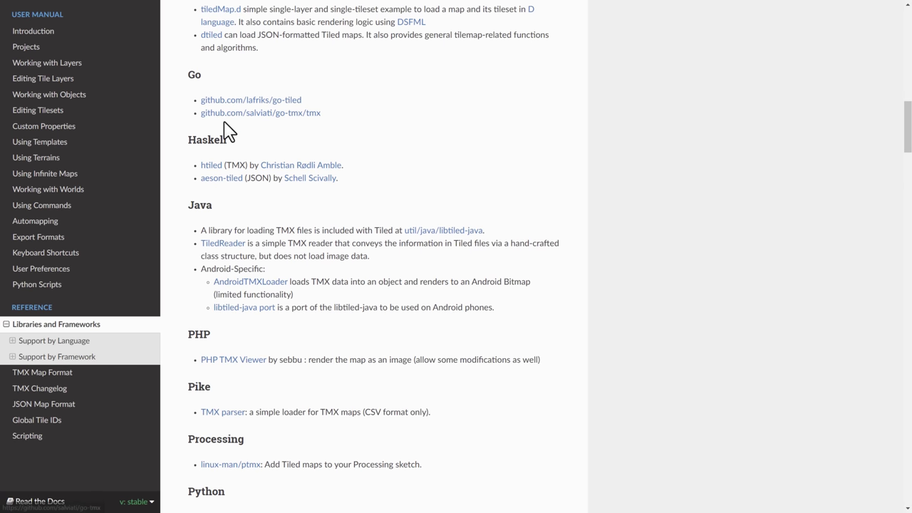
scroll(239, 145, down, 6)
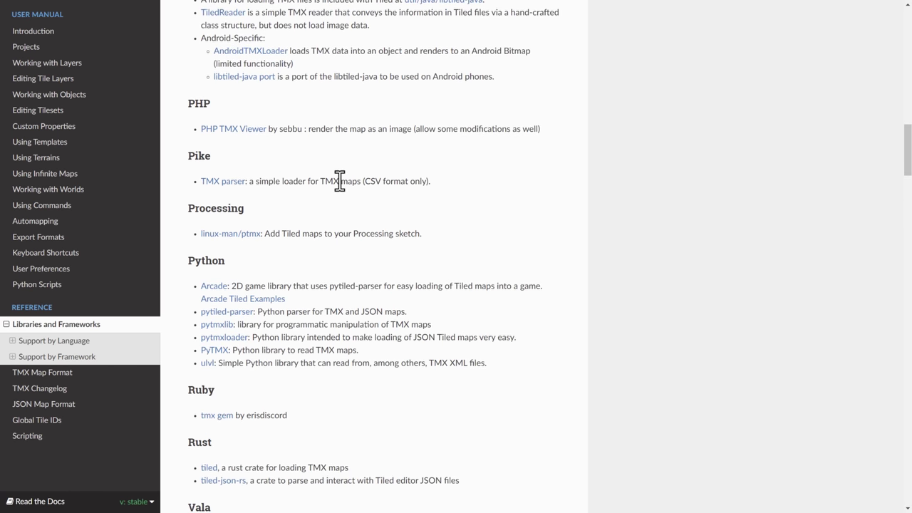
scroll(340, 180, down, 9)
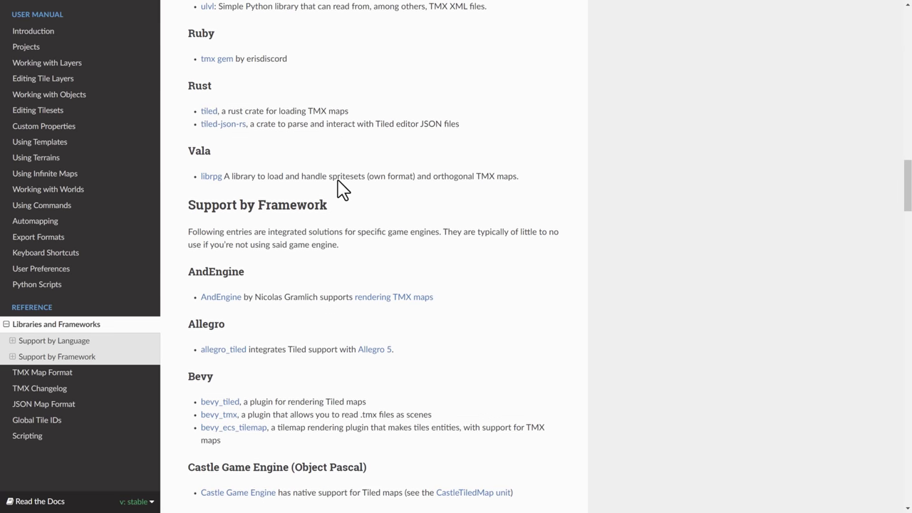
scroll(341, 188, down, 3)
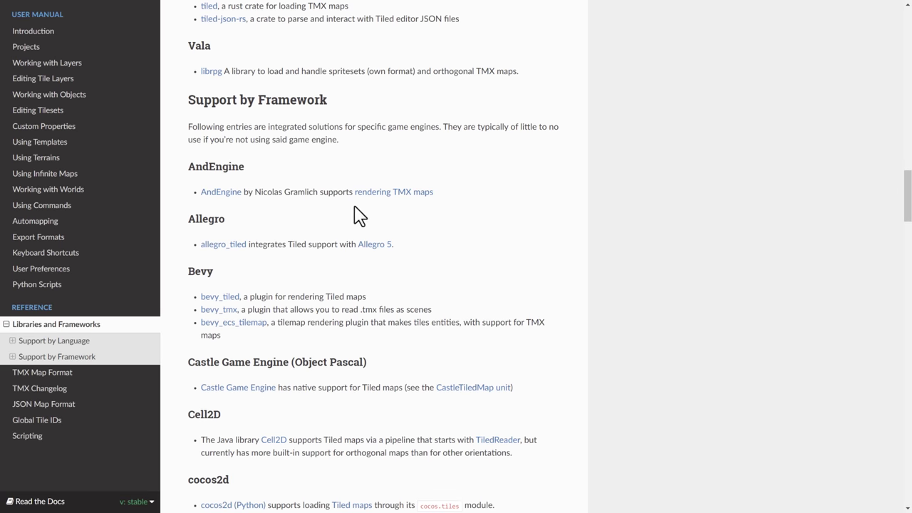
scroll(358, 204, down, 4)
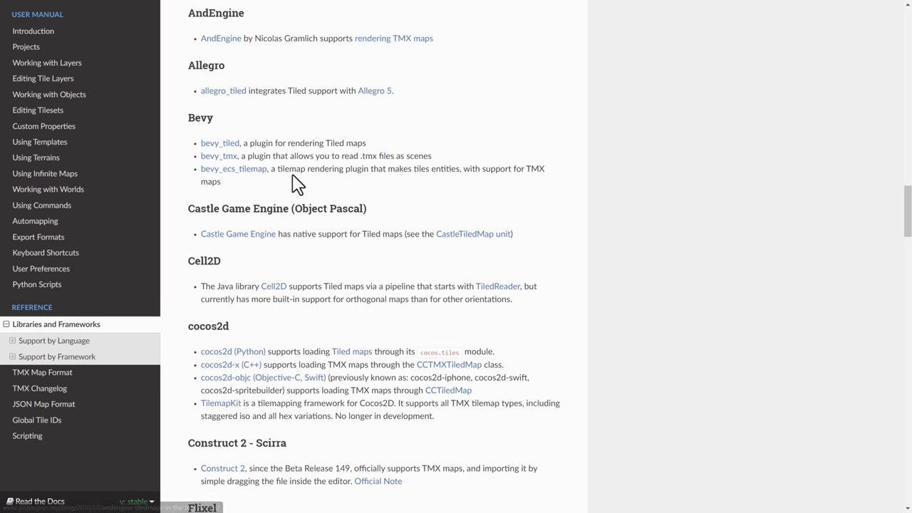
scroll(331, 181, down, 1)
scroll(334, 183, down, 6)
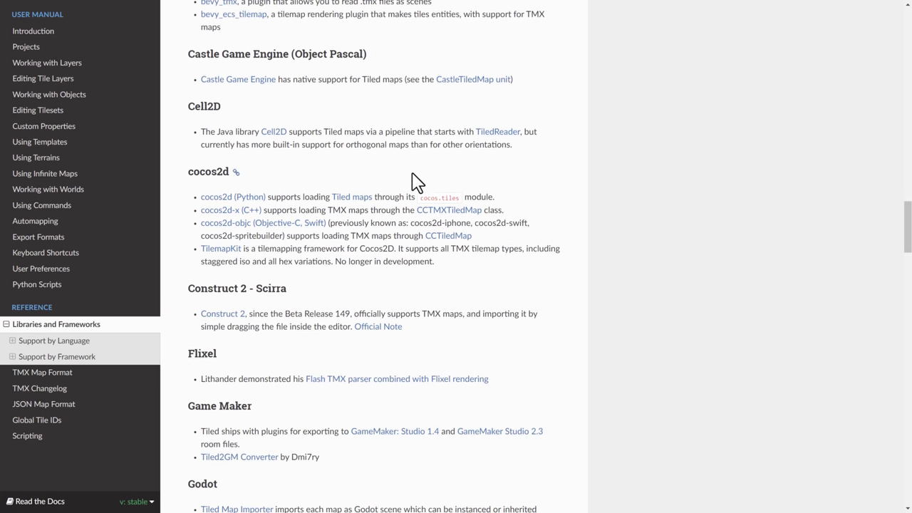
scroll(344, 167, down, 6)
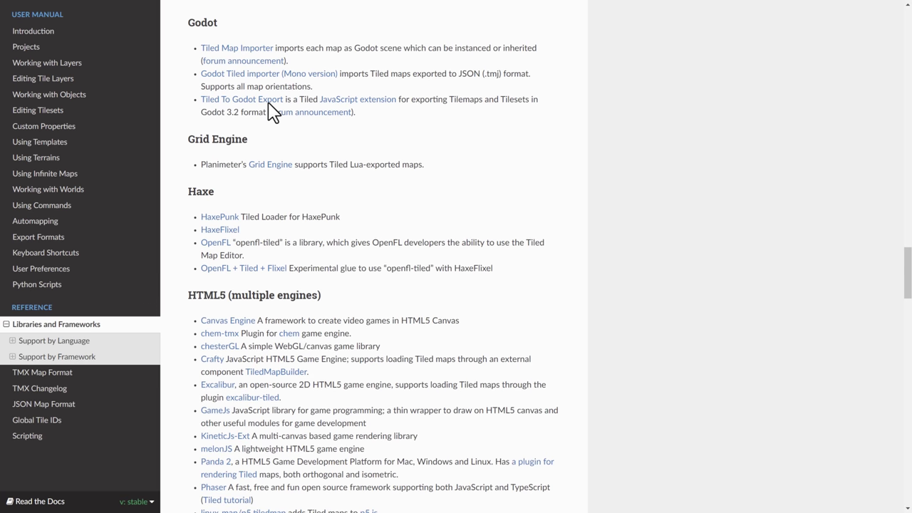
scroll(470, 191, down, 3)
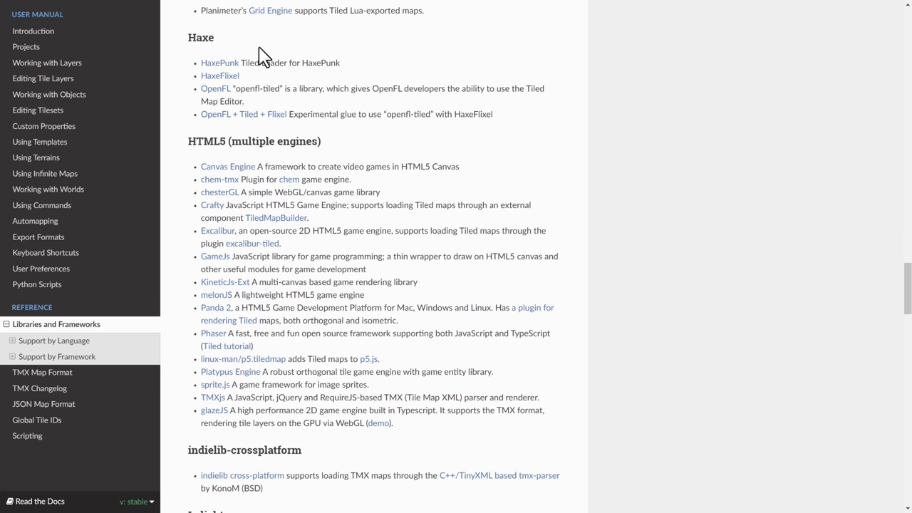
scroll(413, 169, down, 5)
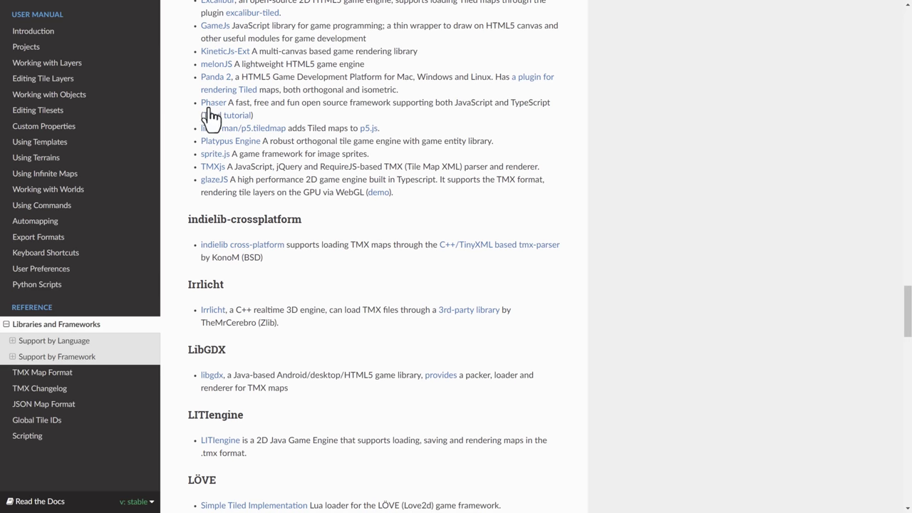
scroll(465, 230, down, 3)
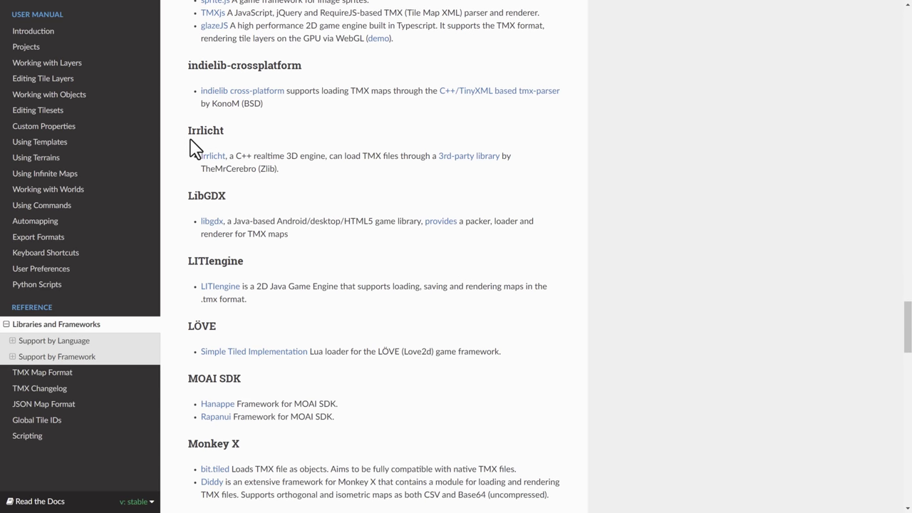
scroll(339, 238, down, 5)
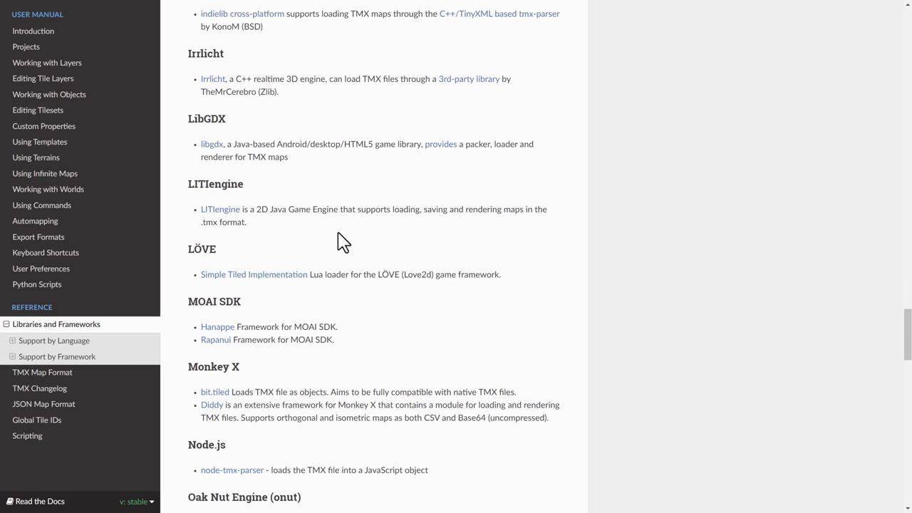
scroll(340, 238, down, 8)
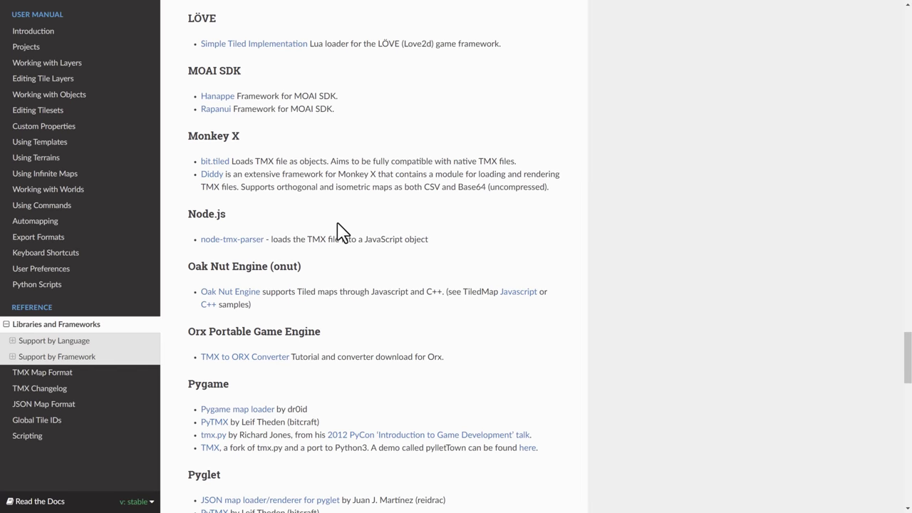
scroll(341, 232, down, 7)
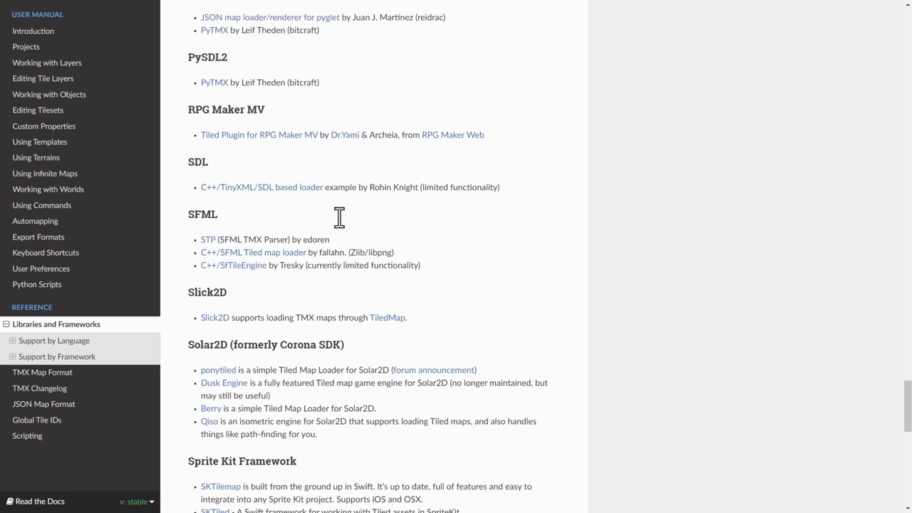
scroll(361, 206, down, 8)
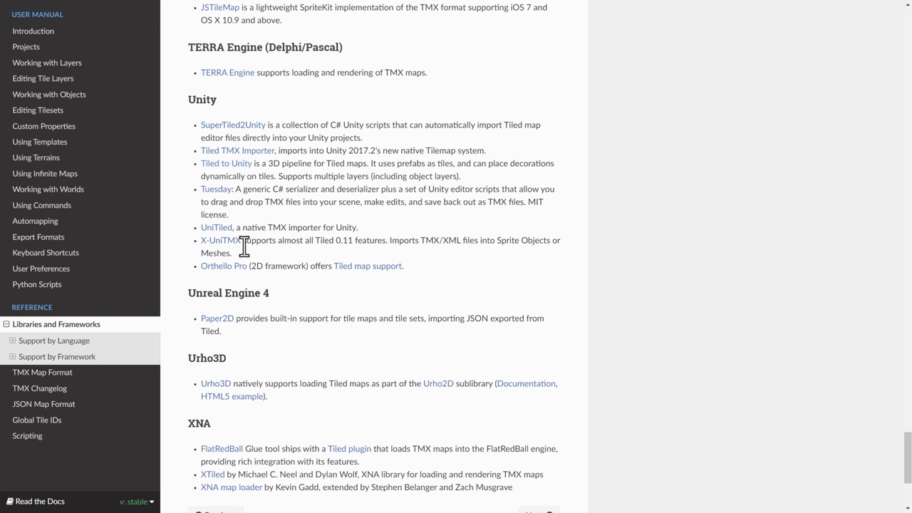
scroll(315, 166, down, 3)
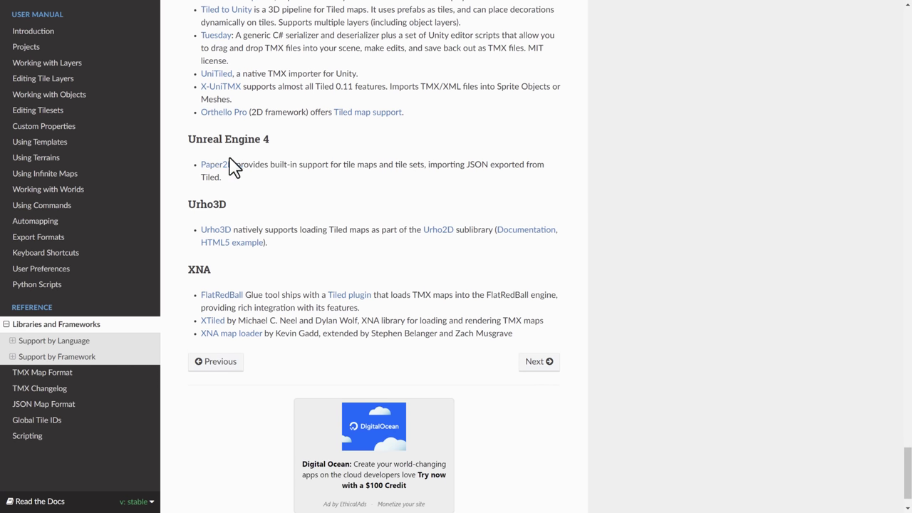
scroll(321, 160, up, 20)
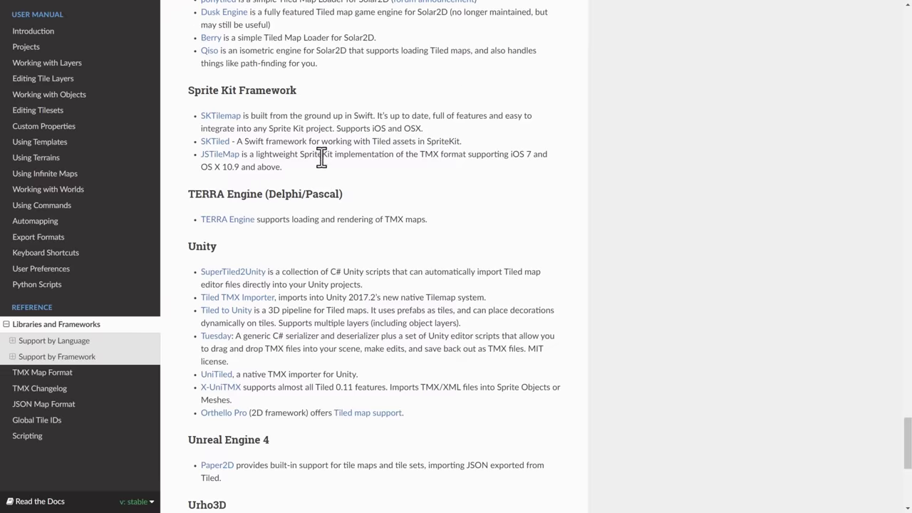
scroll(338, 153, up, 10)
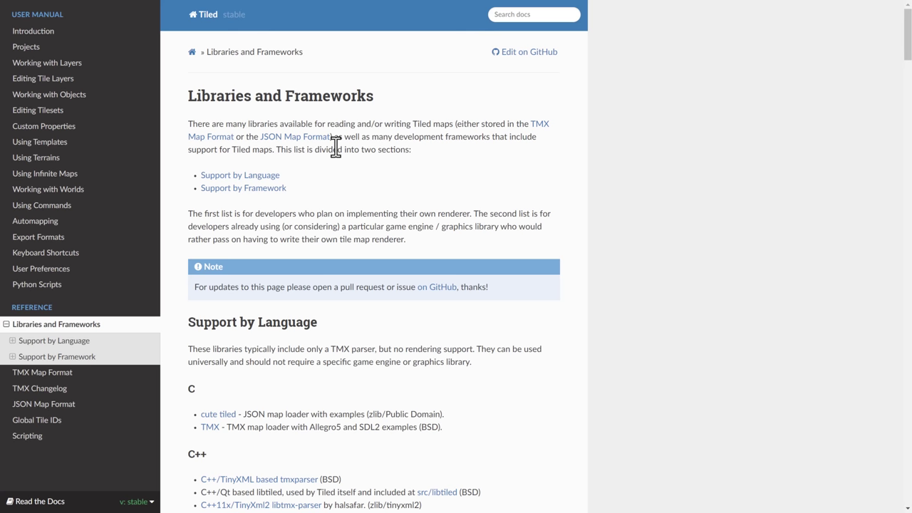
scroll(346, 197, down, 5)
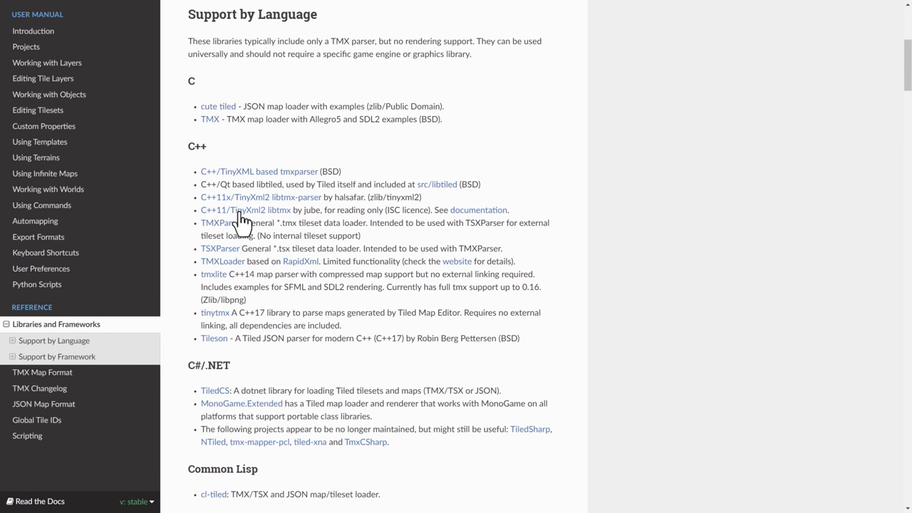
scroll(240, 175, down, 1)
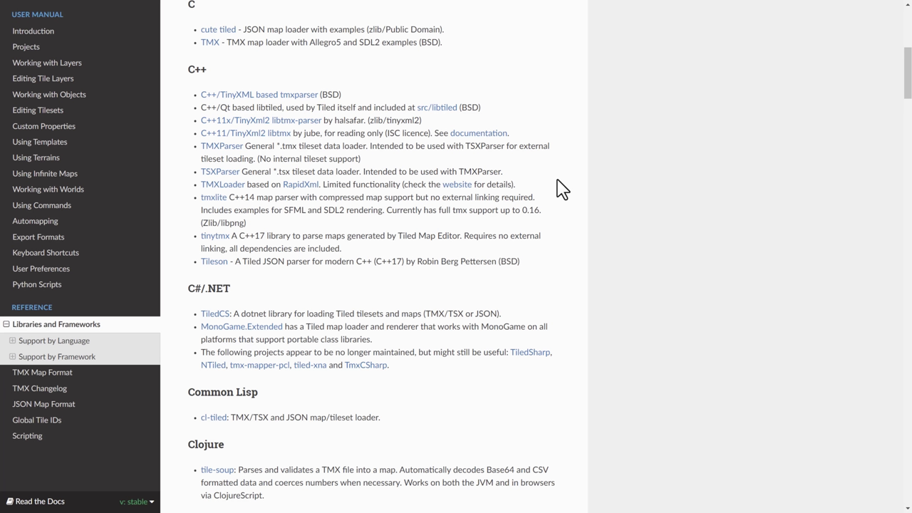
Step: Return to the mapeditor.org homepage and scroll through its feature cards and Games made with Tiled
key(alt+Left)
scroll(667, 245, up, 4)
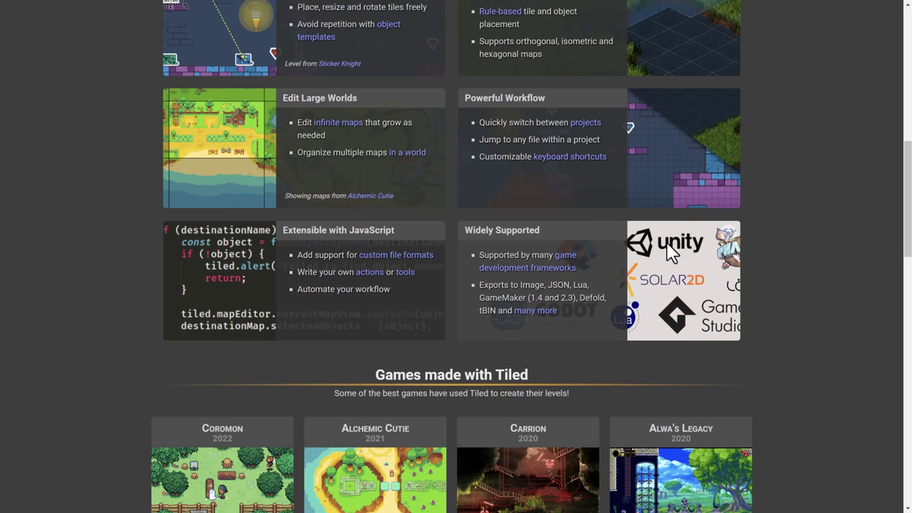
scroll(667, 244, down, 6)
scroll(667, 244, down, 3)
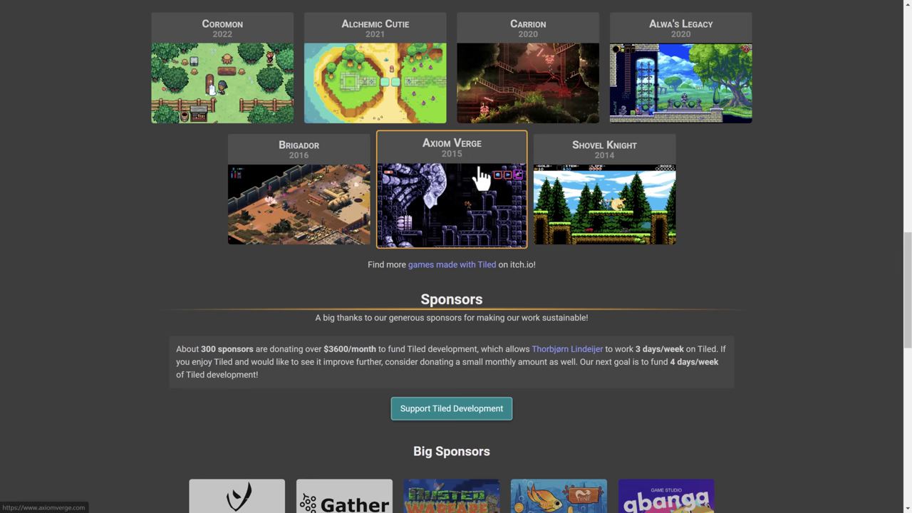
scroll(485, 179, up, 1)
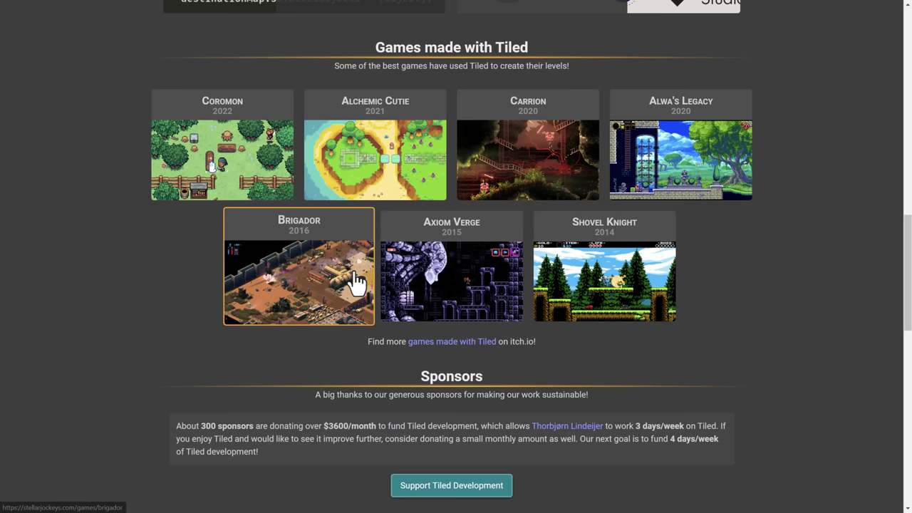
scroll(503, 316, up, 1)
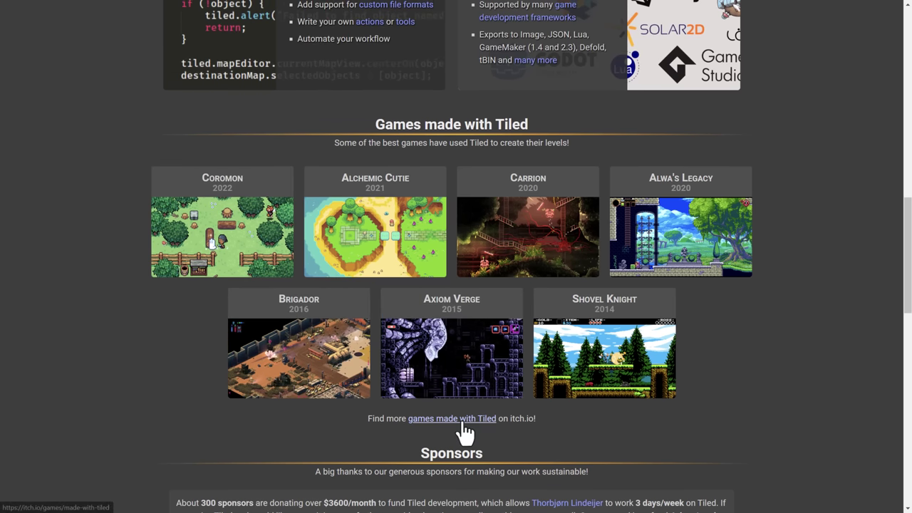
scroll(465, 432, up, 9)
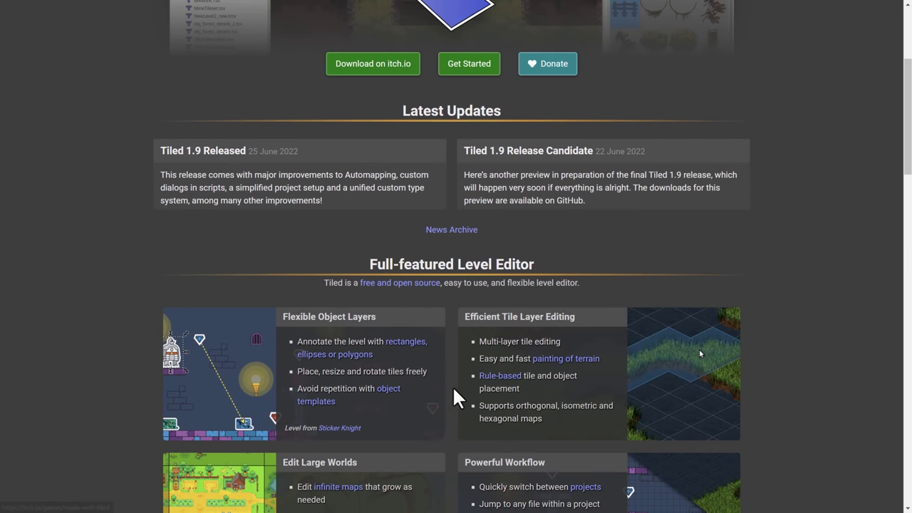
scroll(367, 203, down, 6)
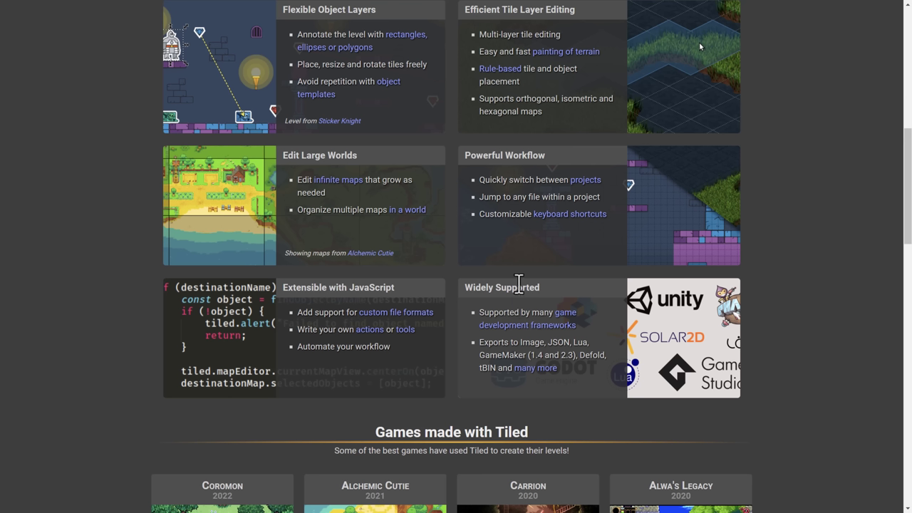
Step: Go from the Tiled extensions repository to the mapeditor organization and open the tiled repository
click(374, 317)
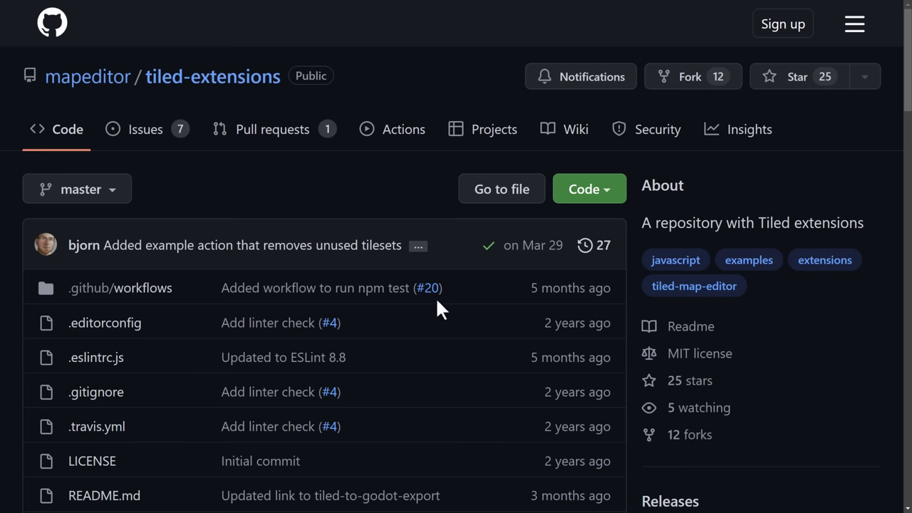
click(95, 78)
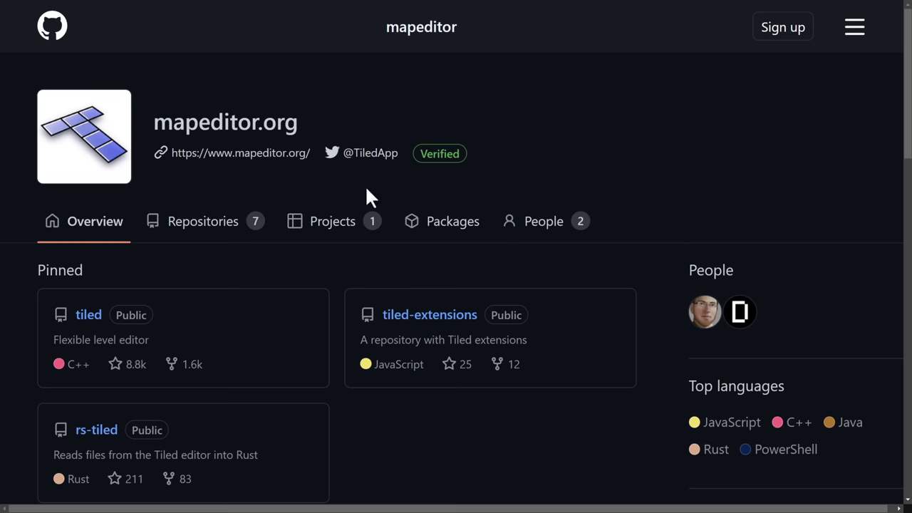
scroll(328, 235, down, 1)
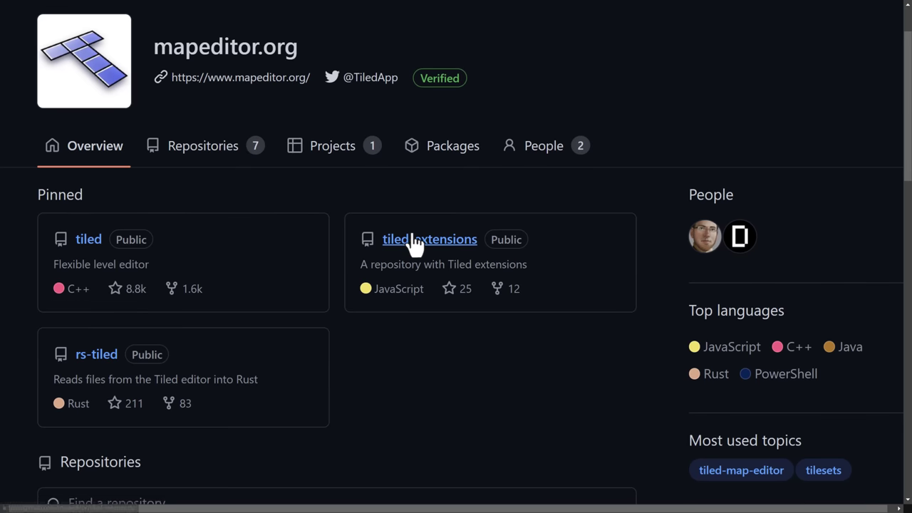
click(89, 241)
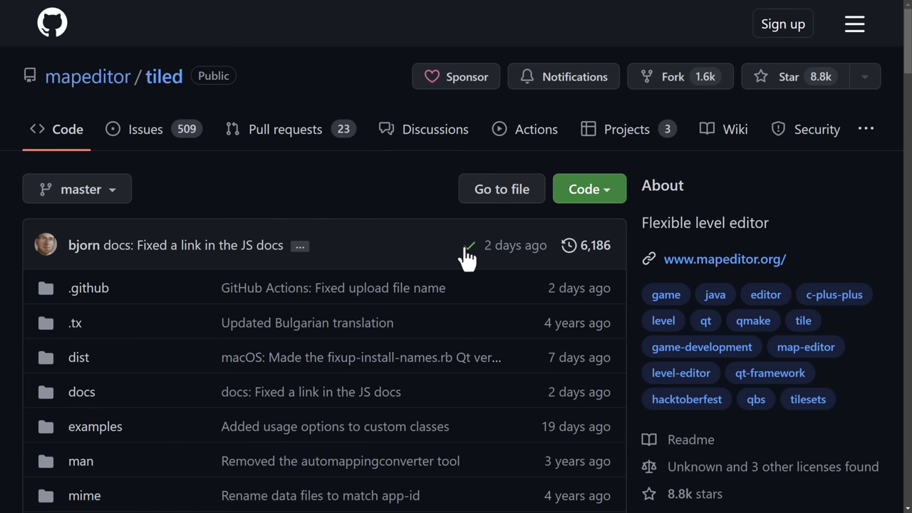
Step: Scroll down the tiled README to the compiling instructions
scroll(375, 210, down, 3)
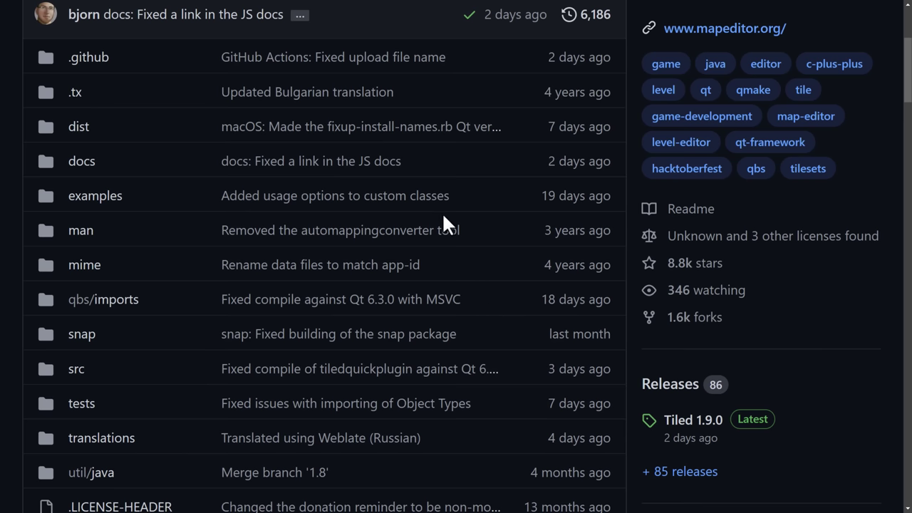
scroll(459, 284, down, 15)
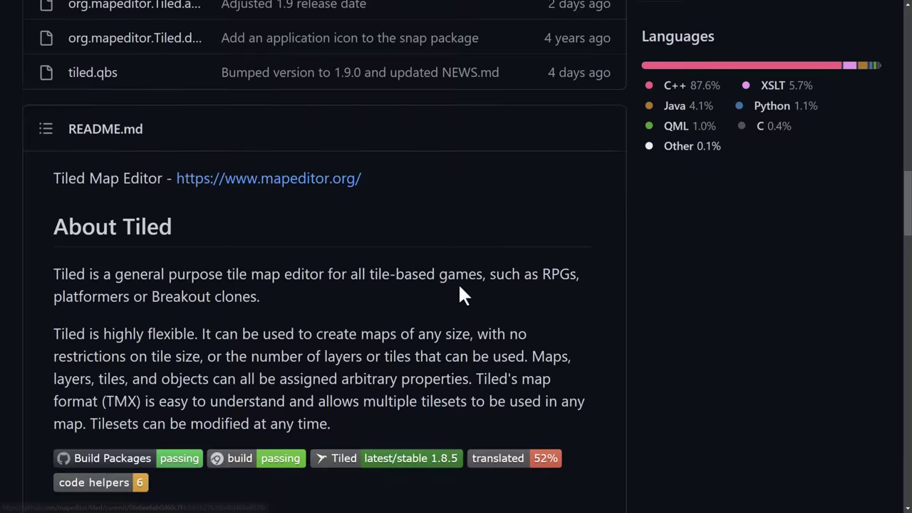
scroll(460, 292, down, 10)
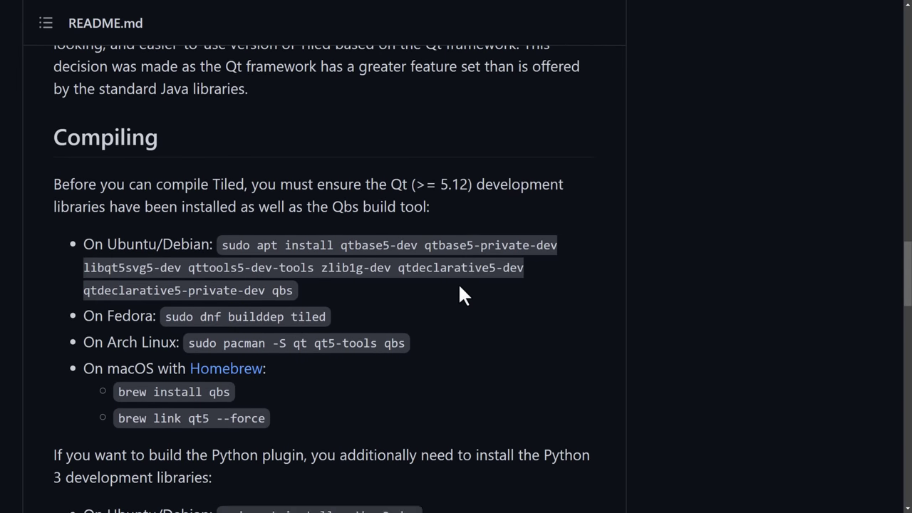
scroll(460, 292, down, 5)
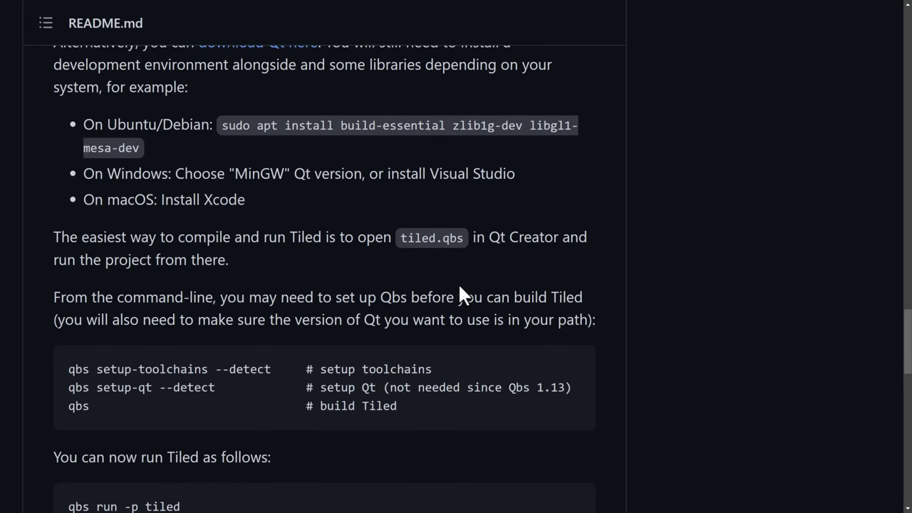
scroll(460, 292, down, 7)
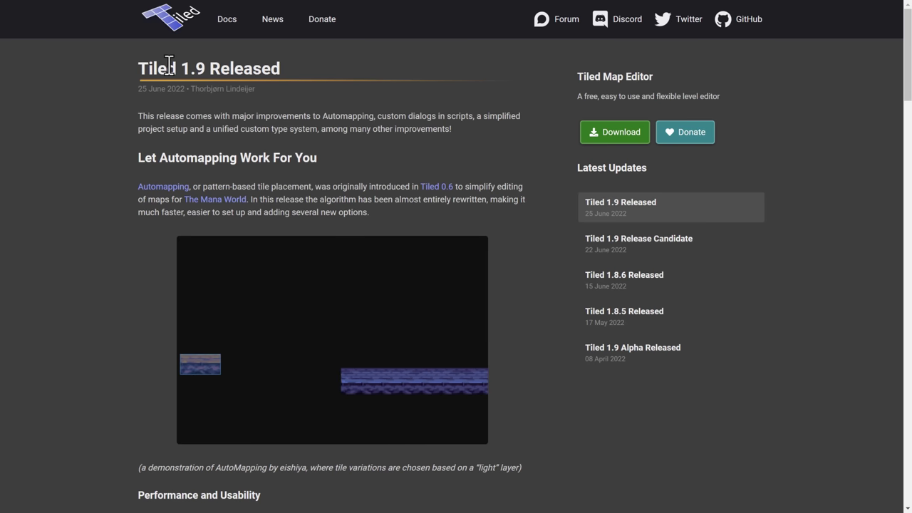
Step: Return to the mapeditor.org homepage via the Tiled logo and skim its Latest Updates list
click(178, 22)
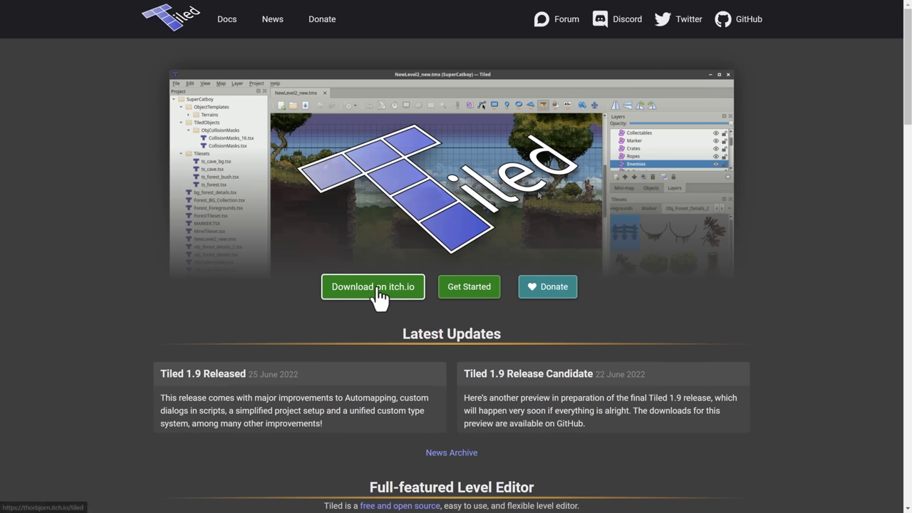
mouse_move(482, 10)
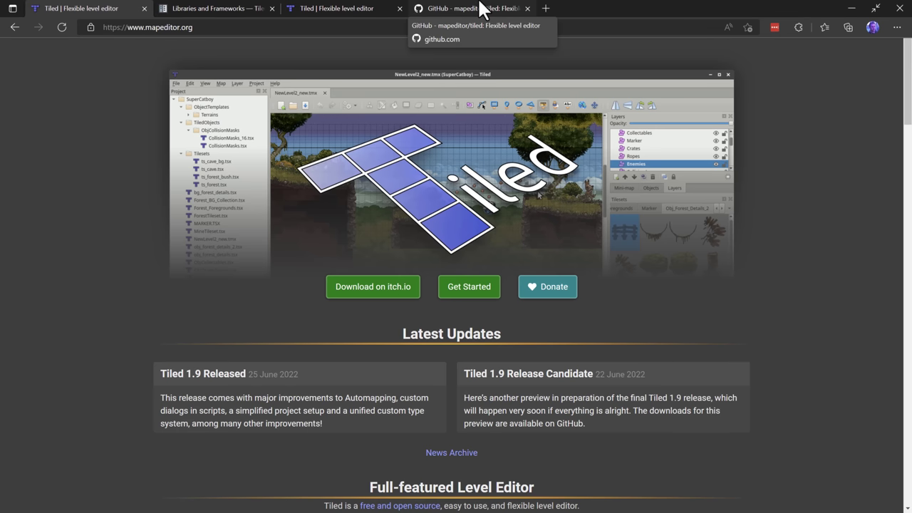
scroll(520, 264, down, 4)
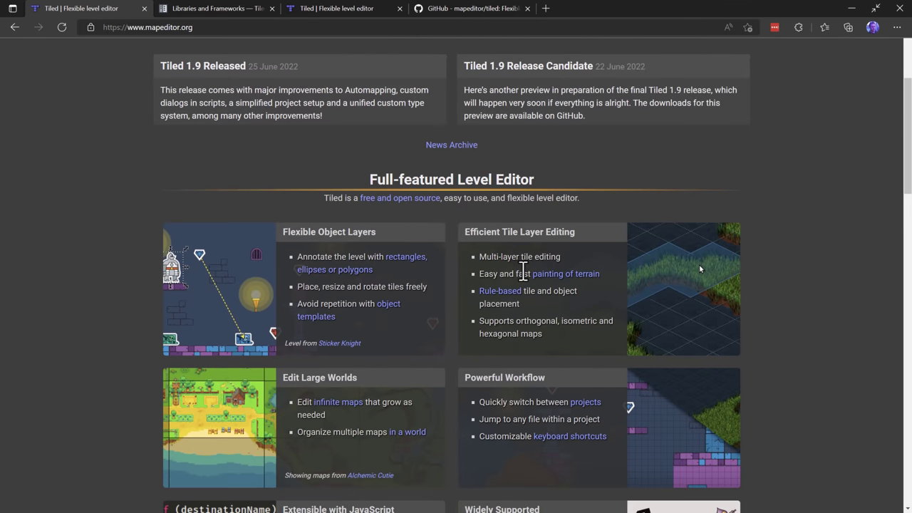
scroll(523, 273, up, 4)
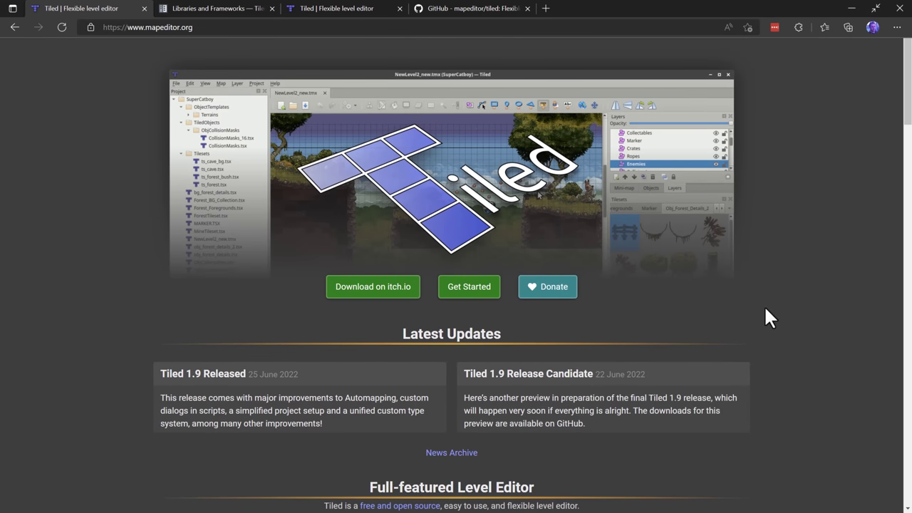